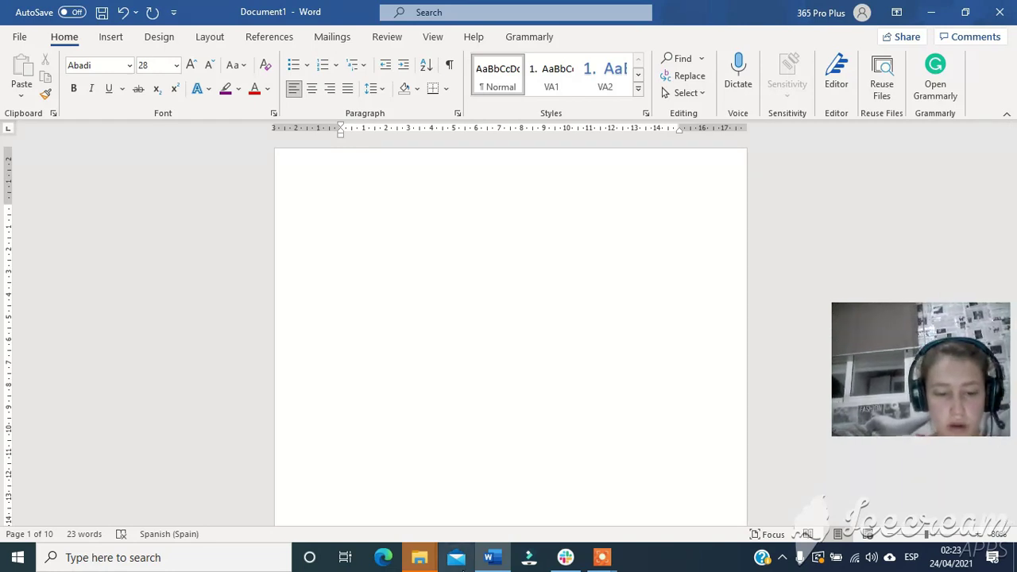
# - Start typing the cover lines, then erase the first attempt
pyautogui.write('Work')
pyautogui.press('Return')
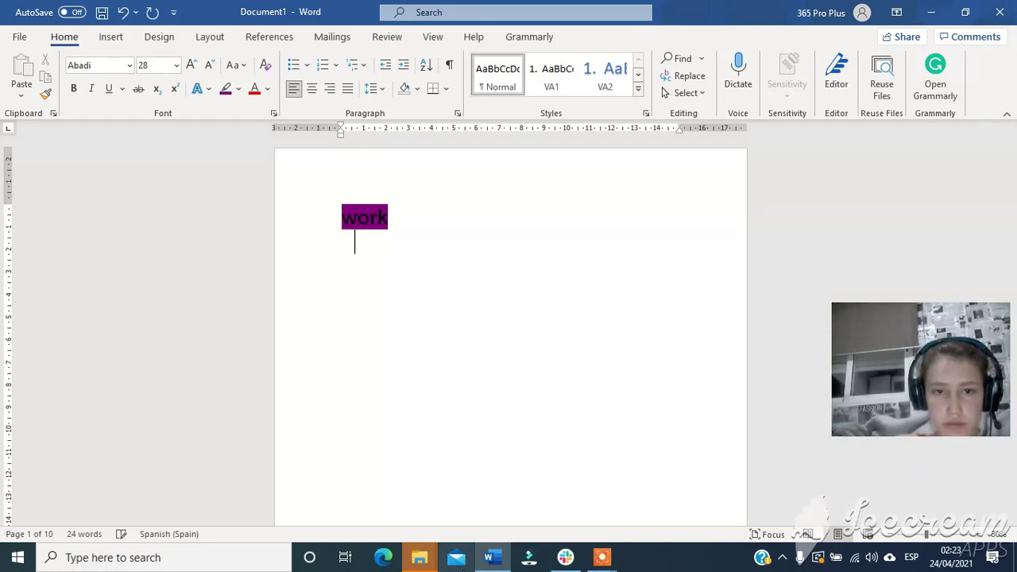
pyautogui.press('Return')
pyautogui.press('Return')
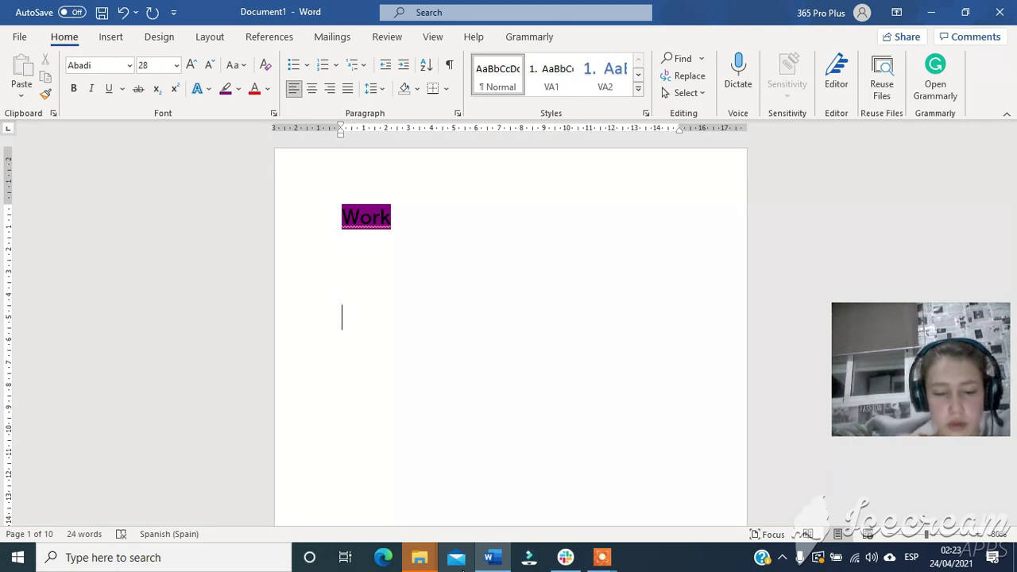
pyautogui.write('ti')
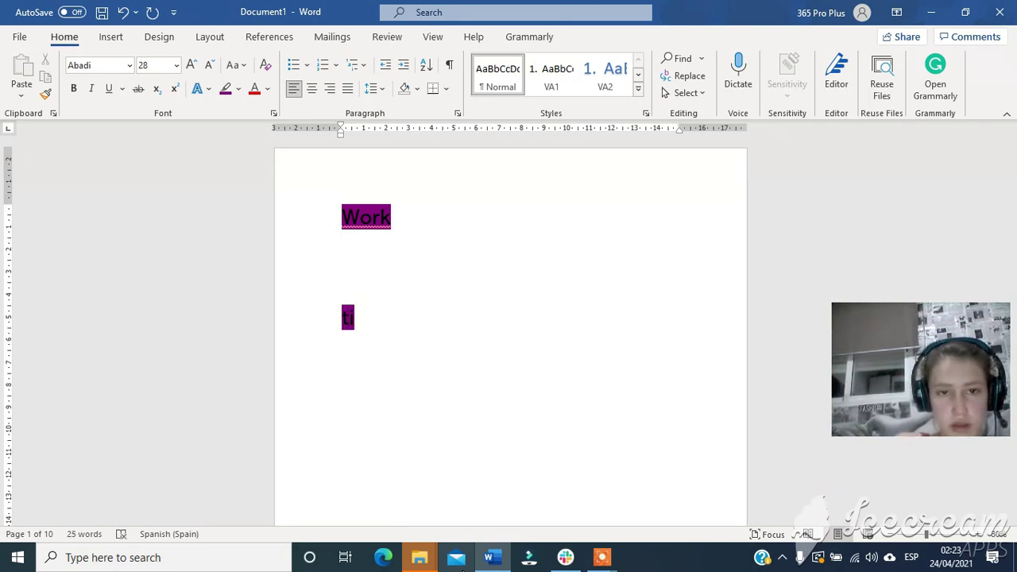
pyautogui.press('BackSpace')
pyautogui.press('BackSpace')
pyautogui.press('BackSpace')
pyautogui.press('BackSpace')
pyautogui.press('BackSpace')
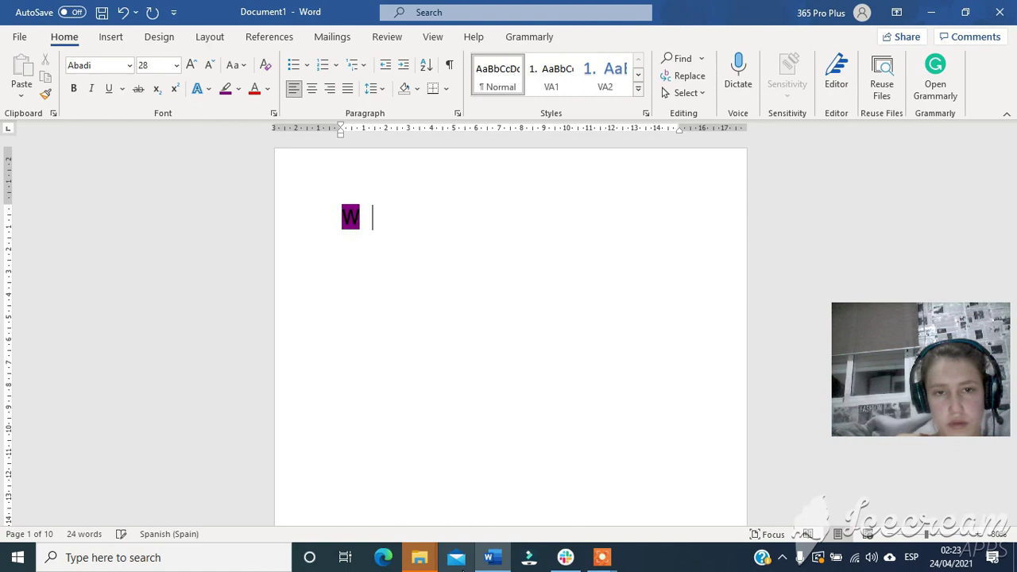
pyautogui.press('BackSpace')
# - Type 'work', 'title' and 'author' on spaced lines, then insert a page break
pyautogui.write('w')
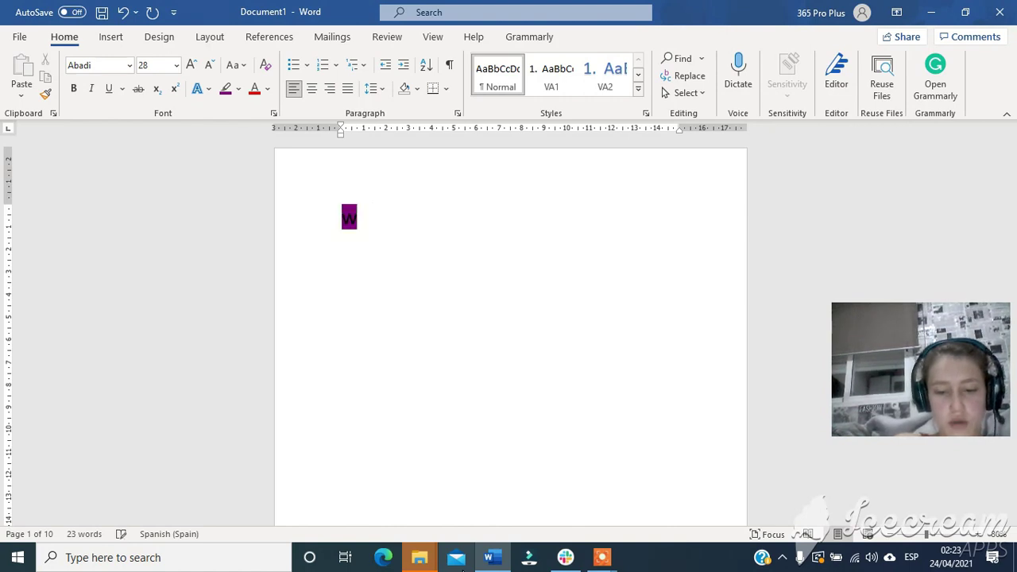
pyautogui.write('ork')
pyautogui.press('Return')
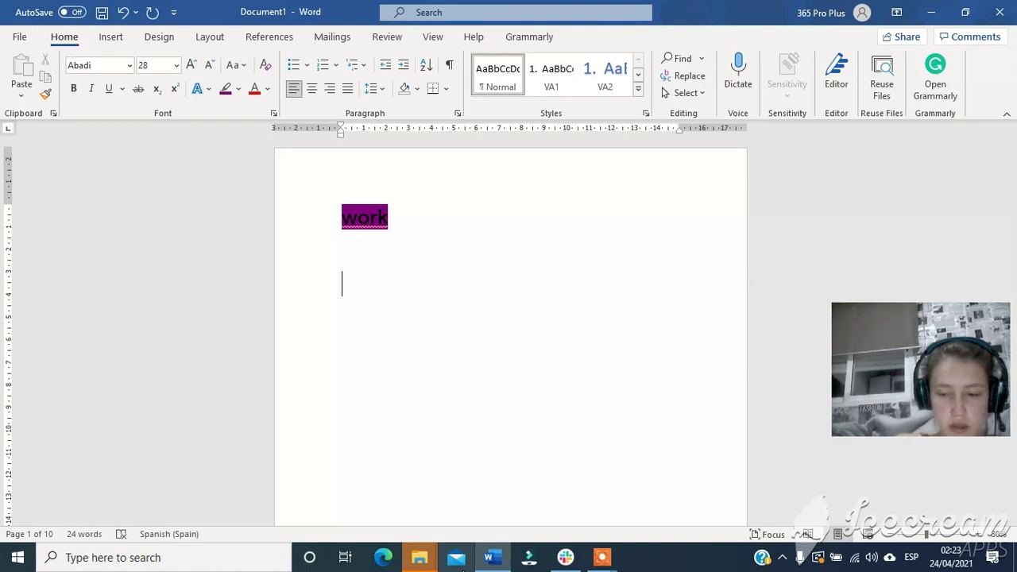
pyautogui.press('Return')
pyautogui.write('ti')
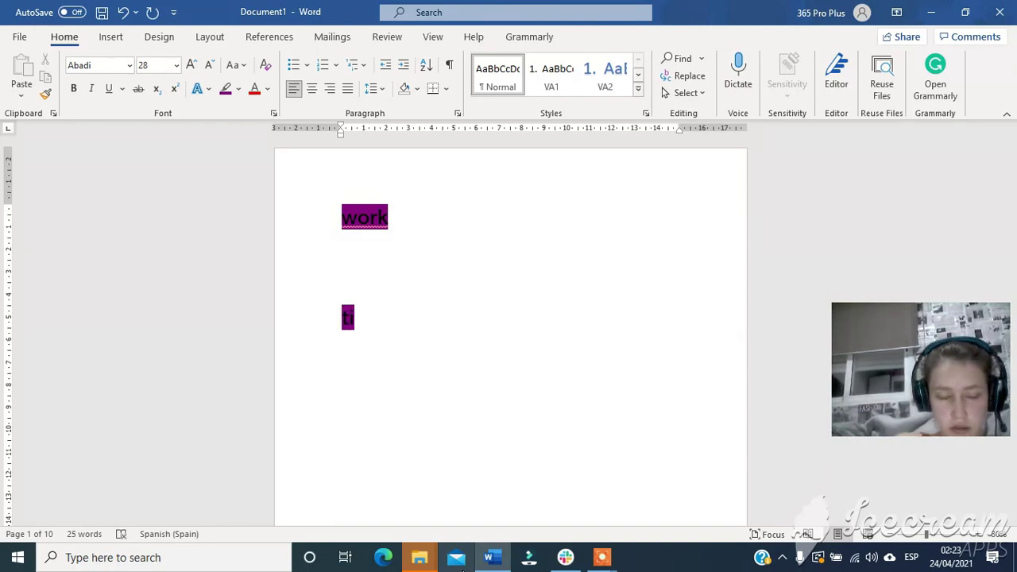
pyautogui.write('t')
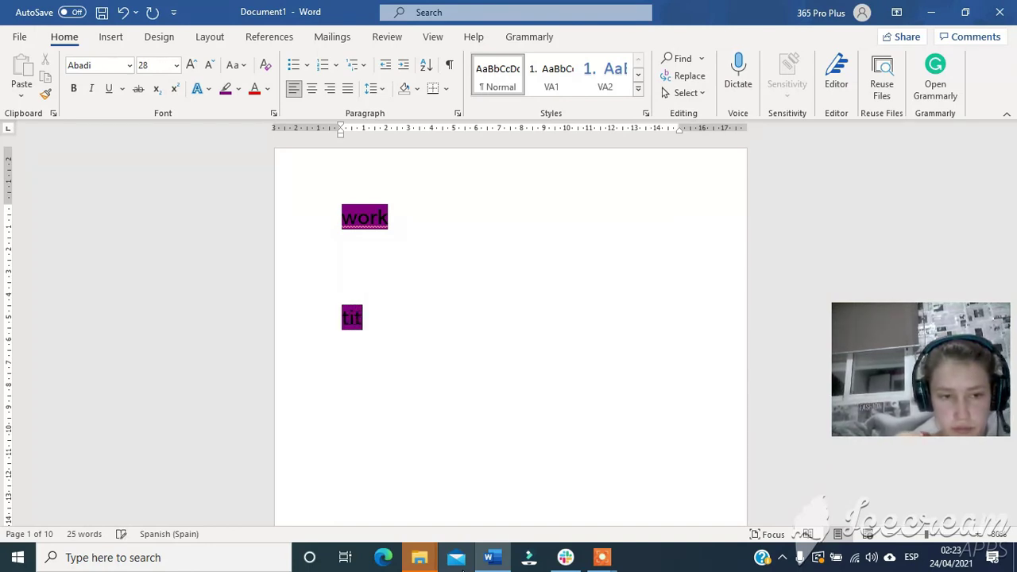
pyautogui.write('le')
pyautogui.press('Return')
pyautogui.press('Return')
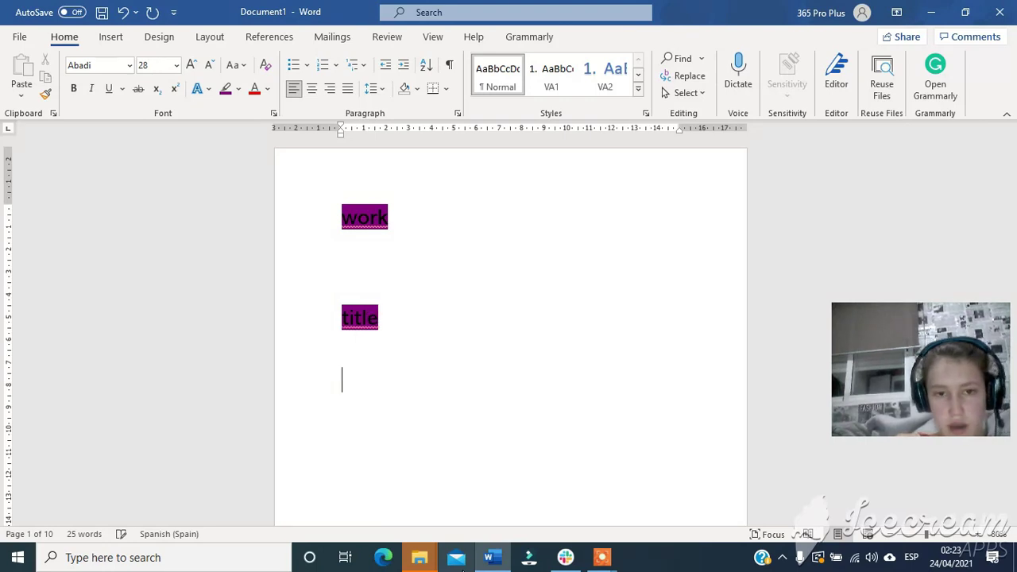
pyautogui.press('Return')
pyautogui.write('a')
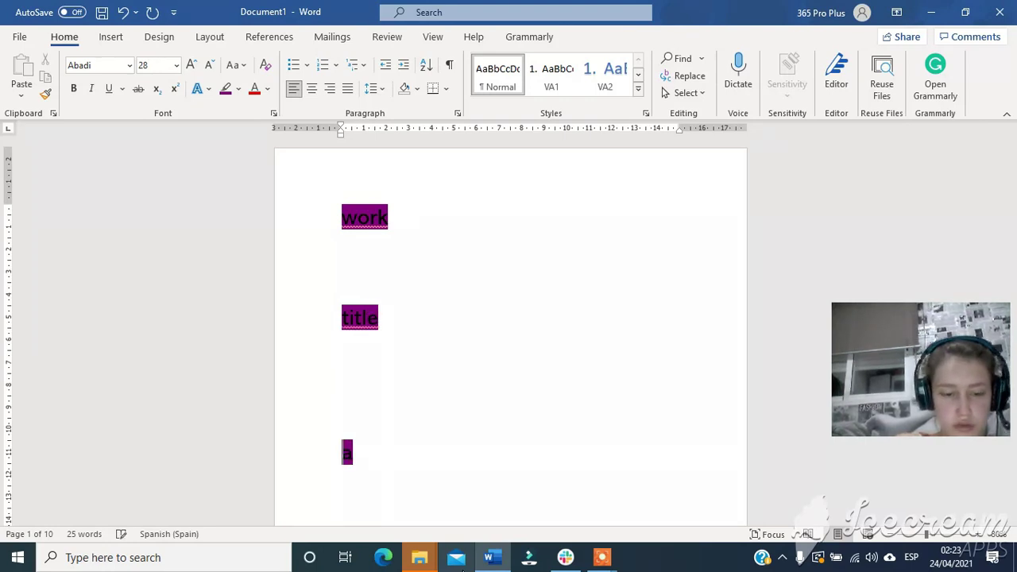
pyautogui.write('utho')
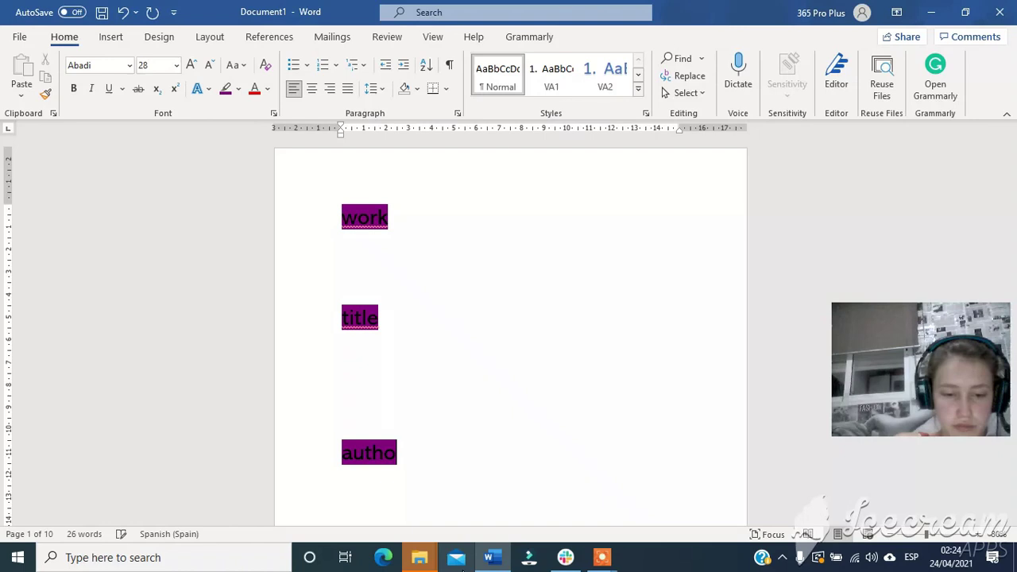
pyautogui.write('r')
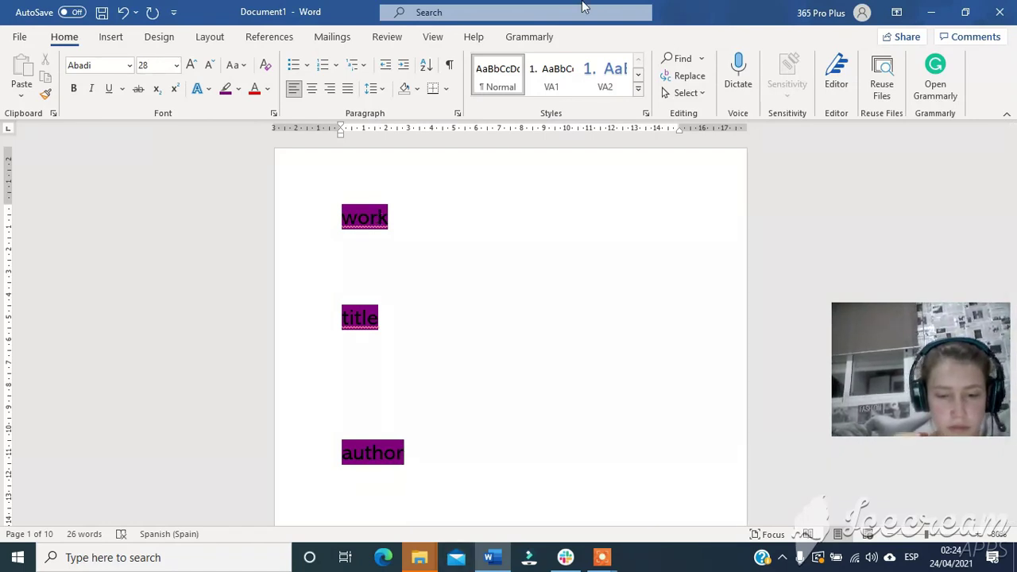
pyautogui.hotkey('ctrl', 'Return')
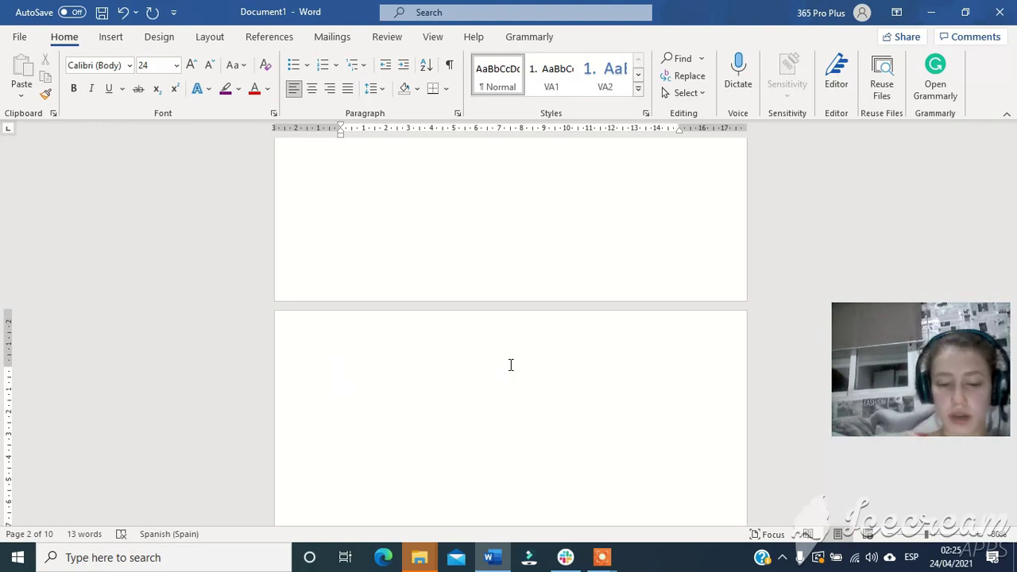
# - Type the heading 'Index' on page two and begin a new line below it
pyautogui.write('i')
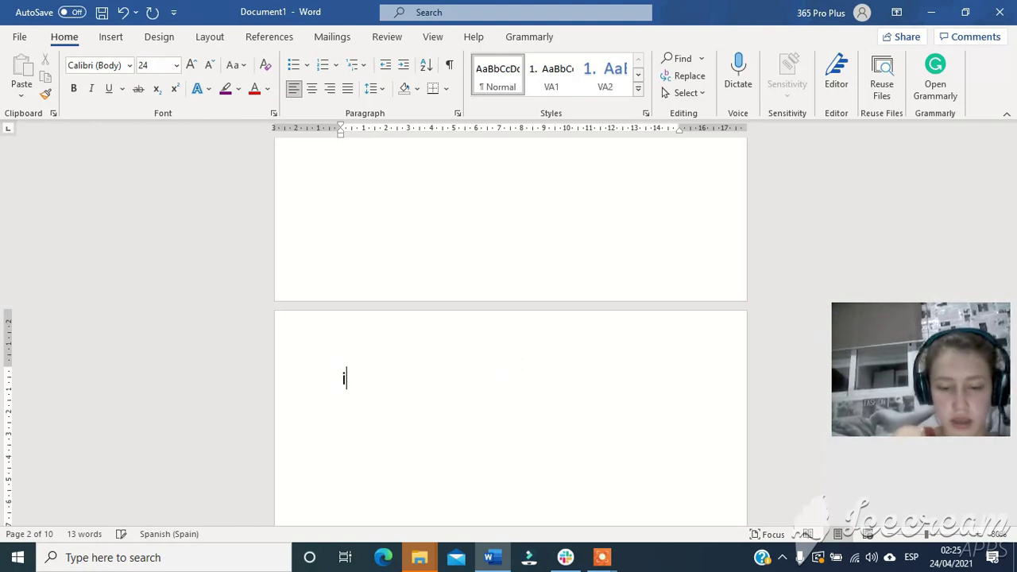
pyautogui.write('ndex')
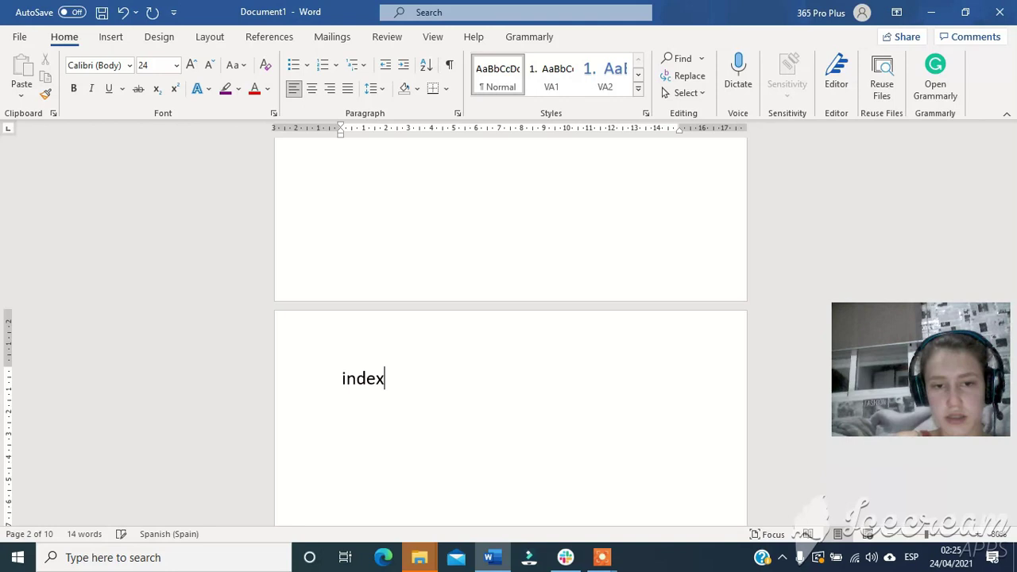
pyautogui.press('Return')
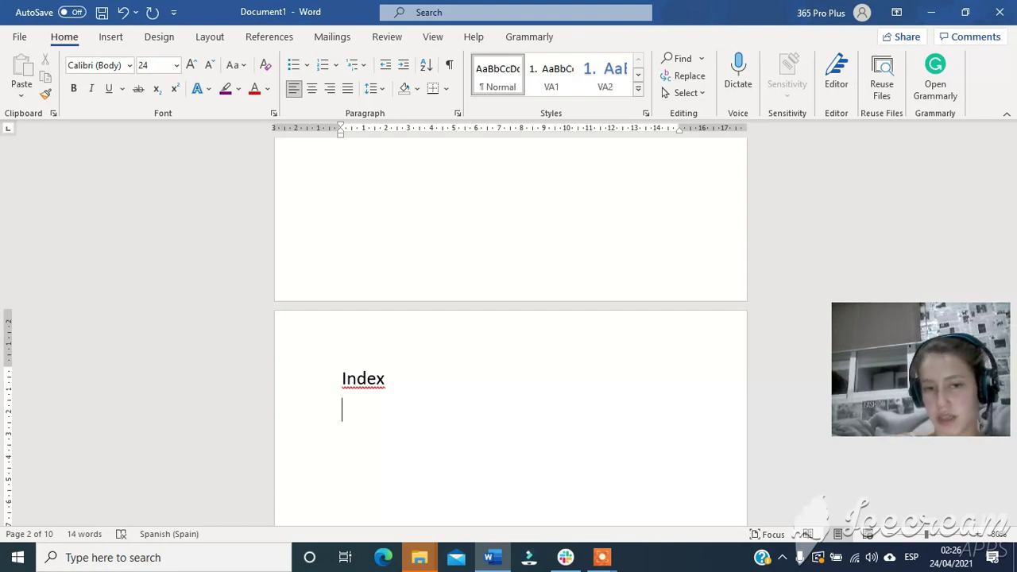
# - Scroll down until the '1. introdution' heading is visible
pyautogui.scroll(-1, 525, 381)
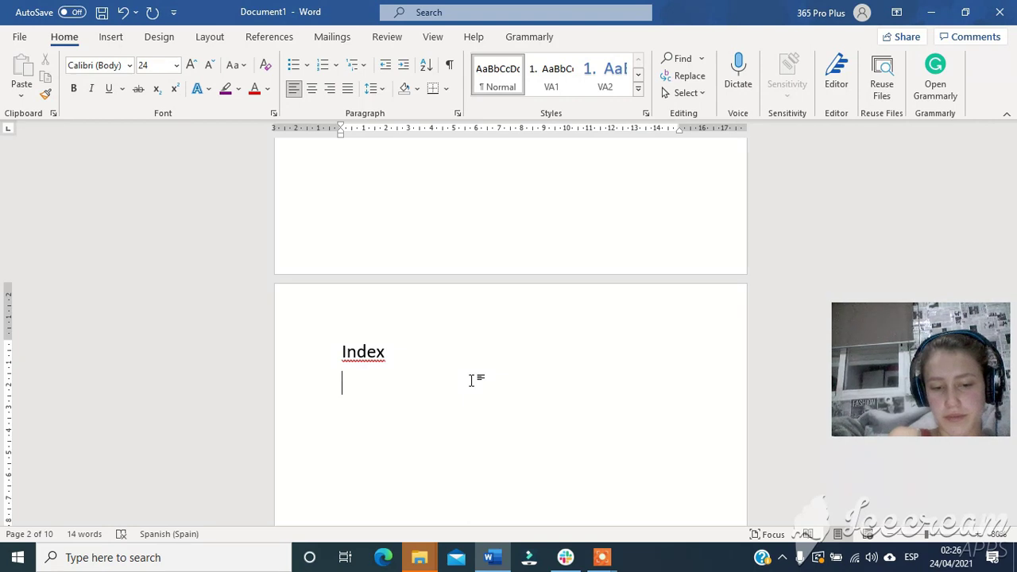
pyautogui.scroll(-10, 481, 361)
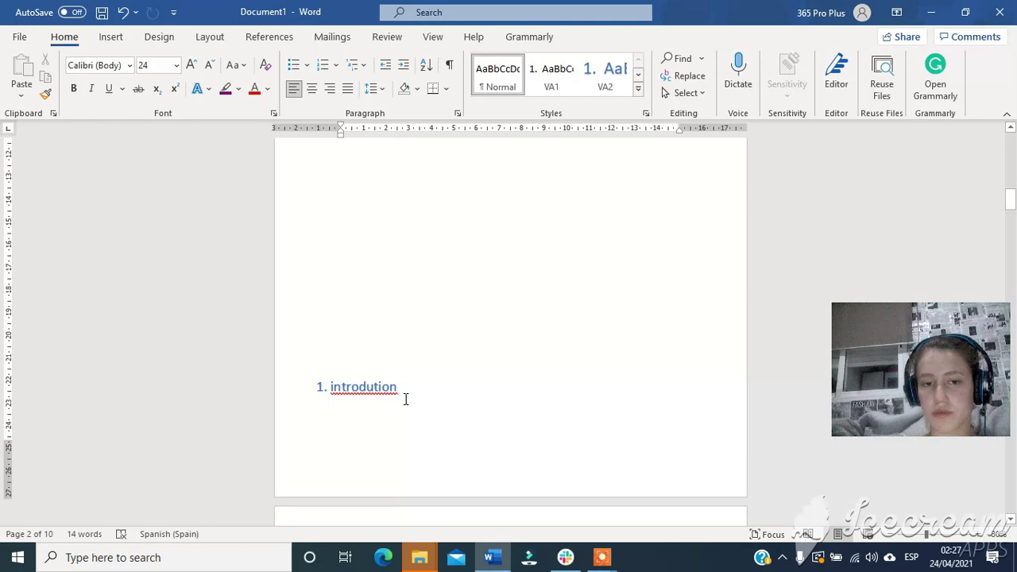
pyautogui.scroll(2, 410, 390)
pyautogui.scroll(-3, 427, 374)
pyautogui.scroll(-1, 411, 374)
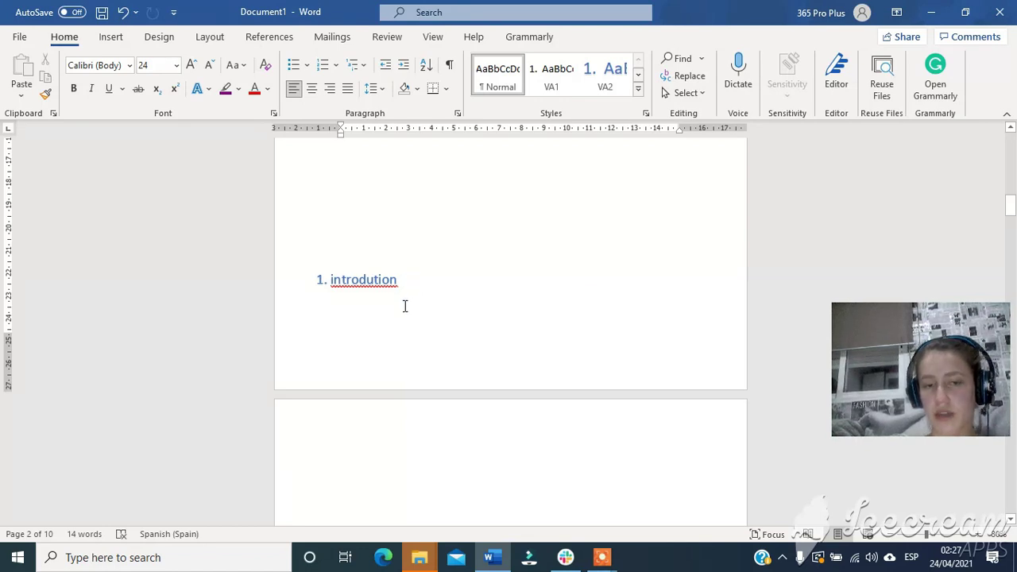
# - Undo the last change, then format 'introdution' as 20 pt Algerian with an orange outline effect
pyautogui.hotkey('ctrl', 'z')
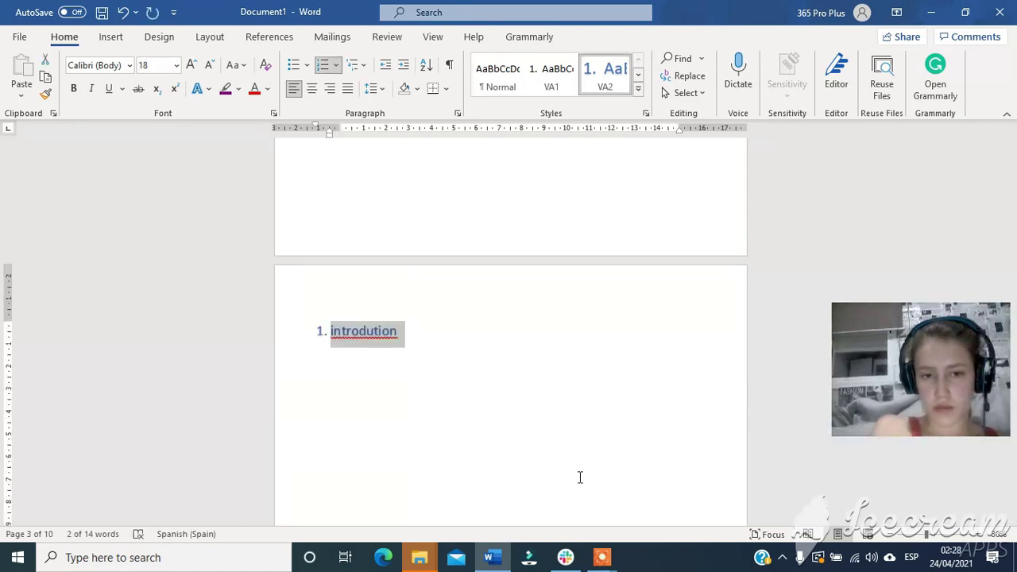
pyautogui.click(406, 332)
pyautogui.moveTo(405, 332); pyautogui.dragTo(334, 332)
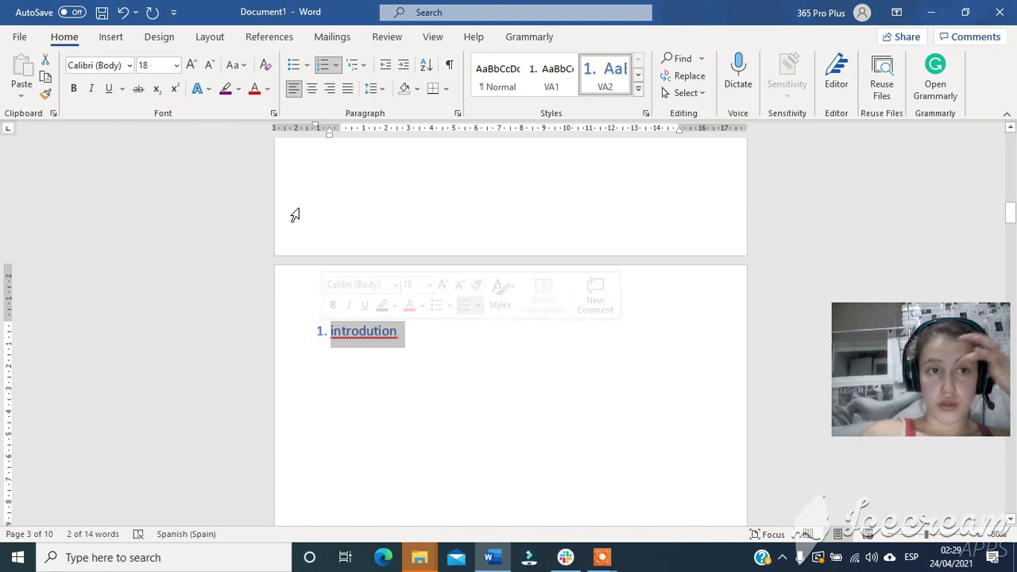
pyautogui.click(176, 65)
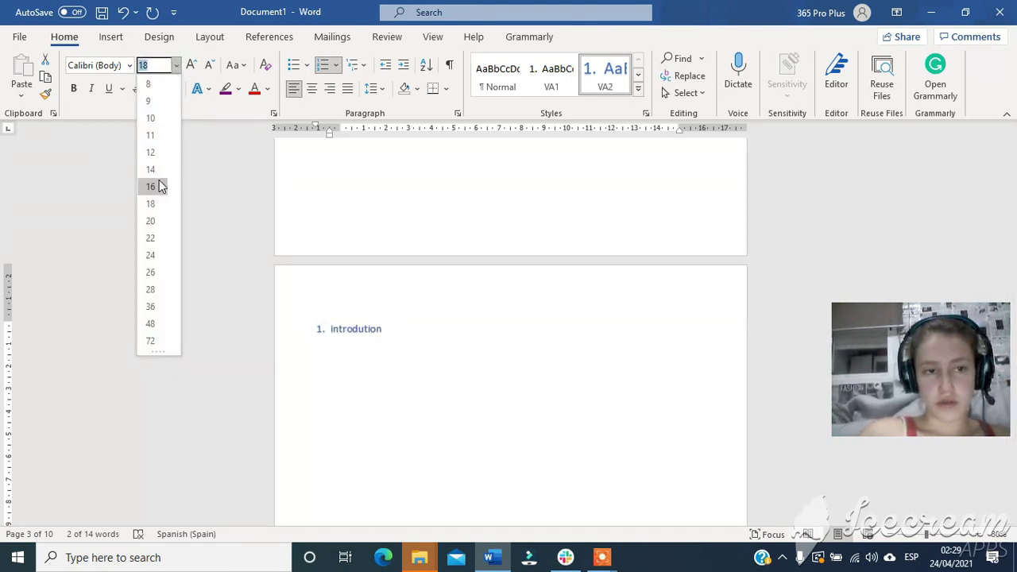
pyautogui.click(159, 221)
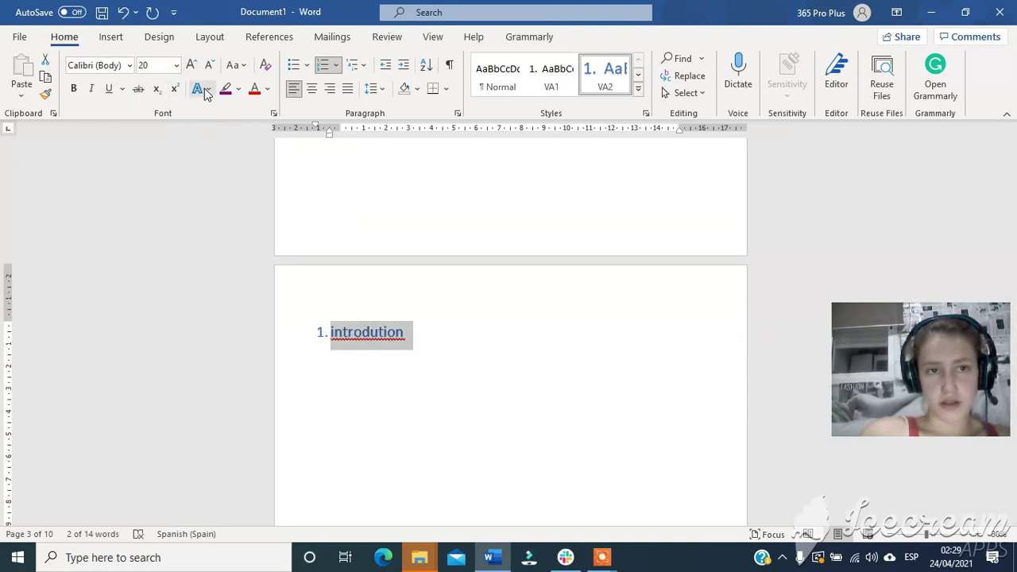
pyautogui.click(199, 88)
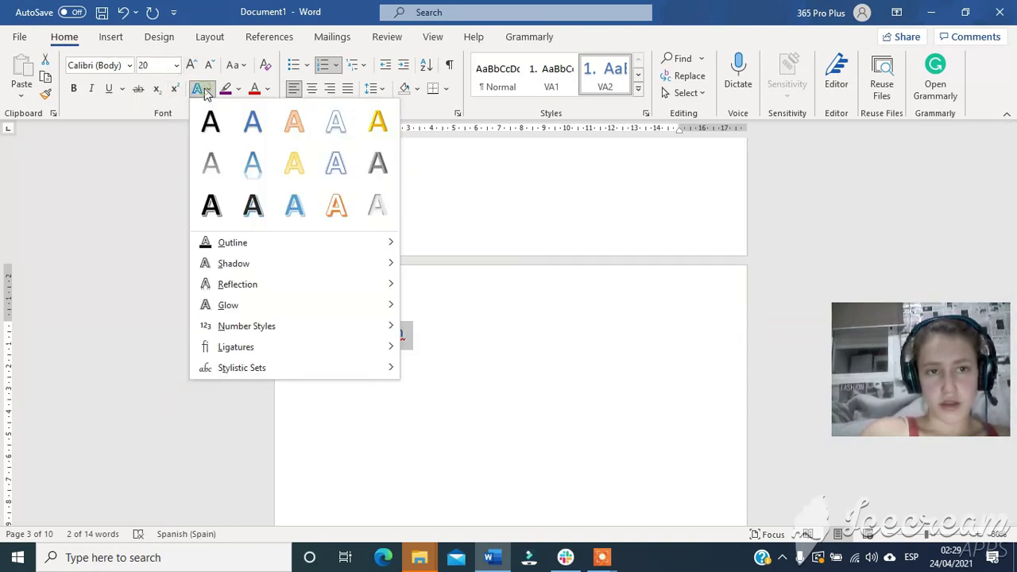
pyautogui.click(294, 121)
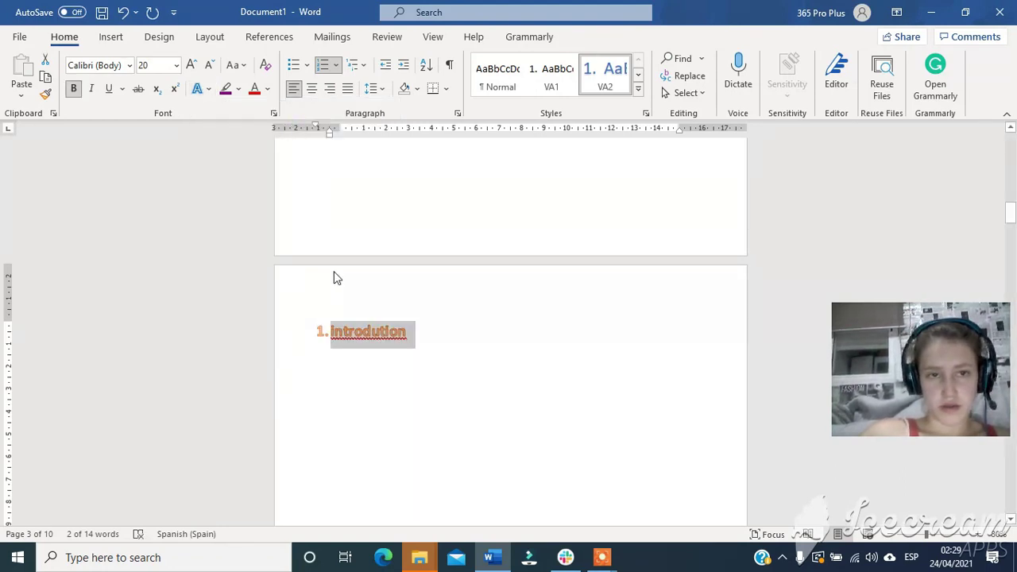
pyautogui.scroll(1, 356, 296)
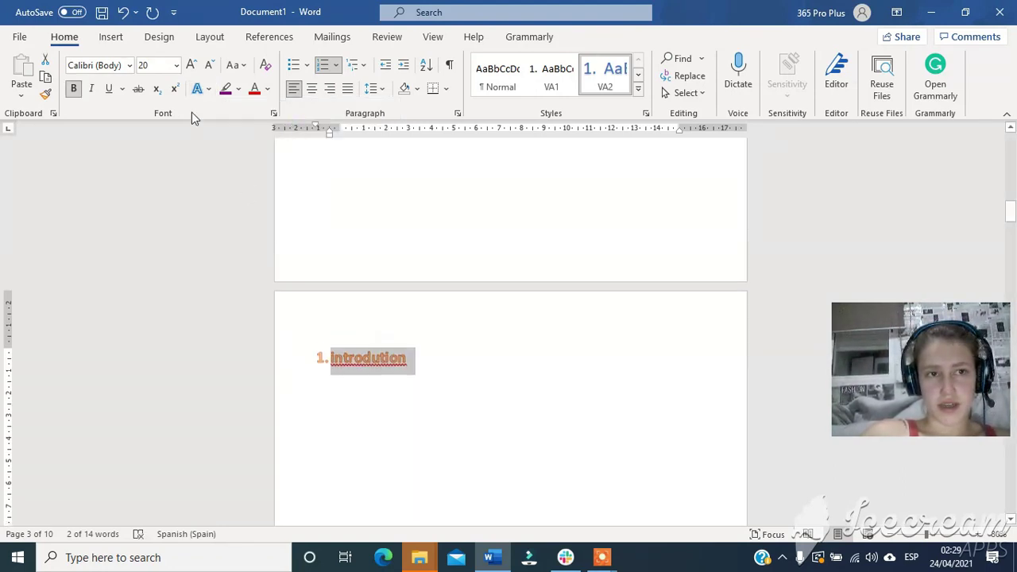
pyautogui.click(129, 65)
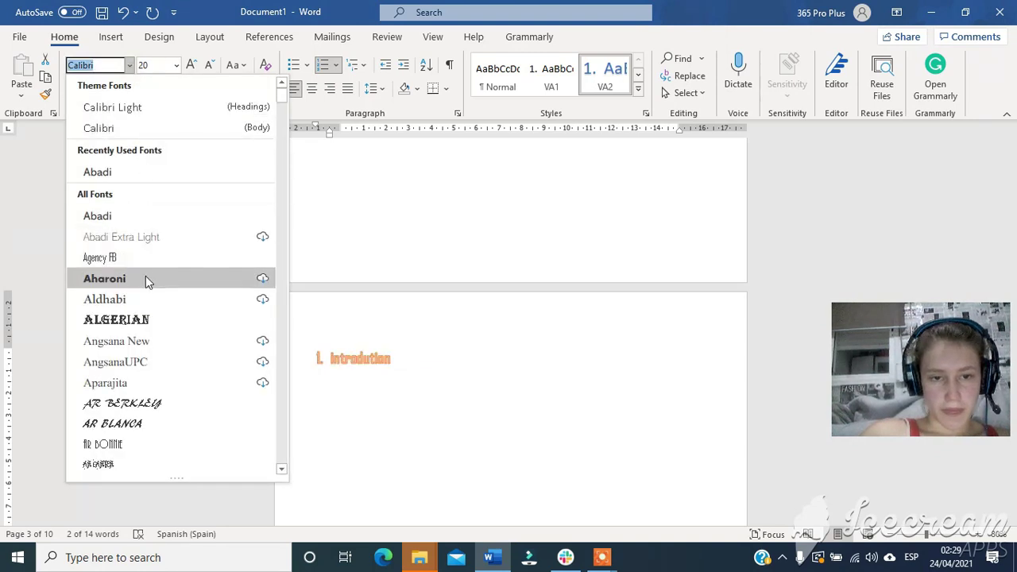
pyautogui.click(143, 324)
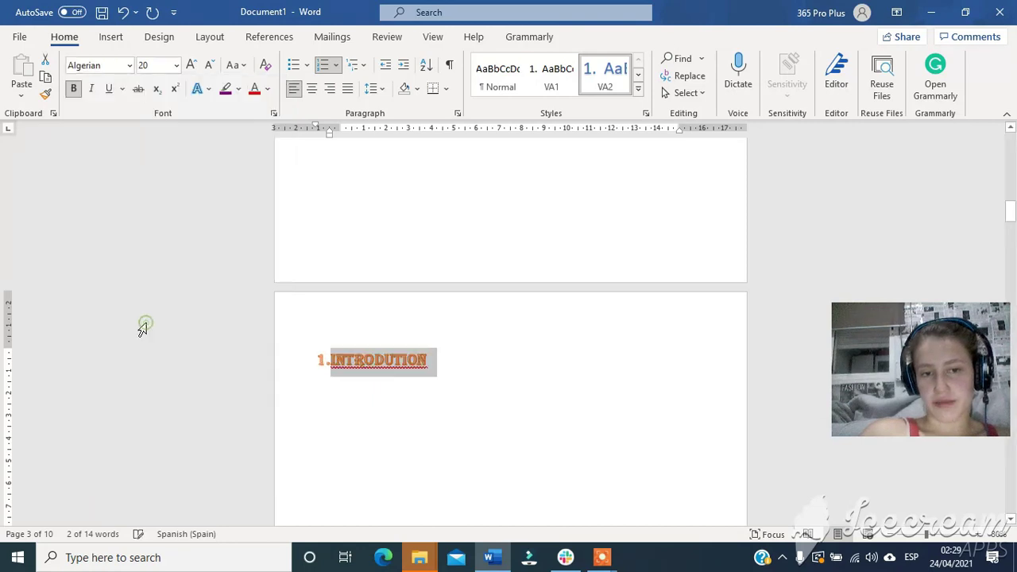
# - Create a new style from the introdution heading, renaming it from Style1 to 'pi1'
pyautogui.rightClick(420, 361)
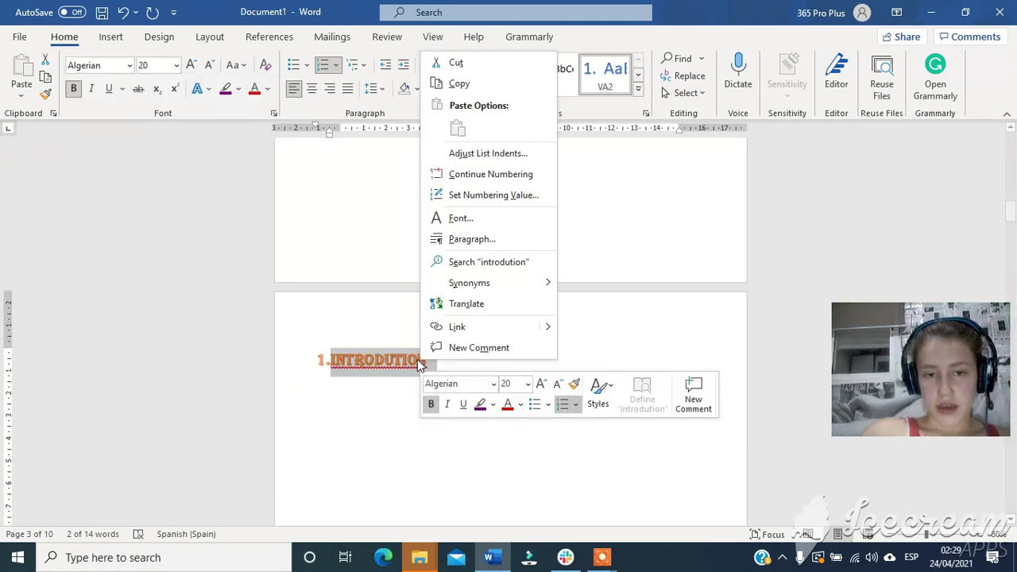
pyautogui.click(599, 404)
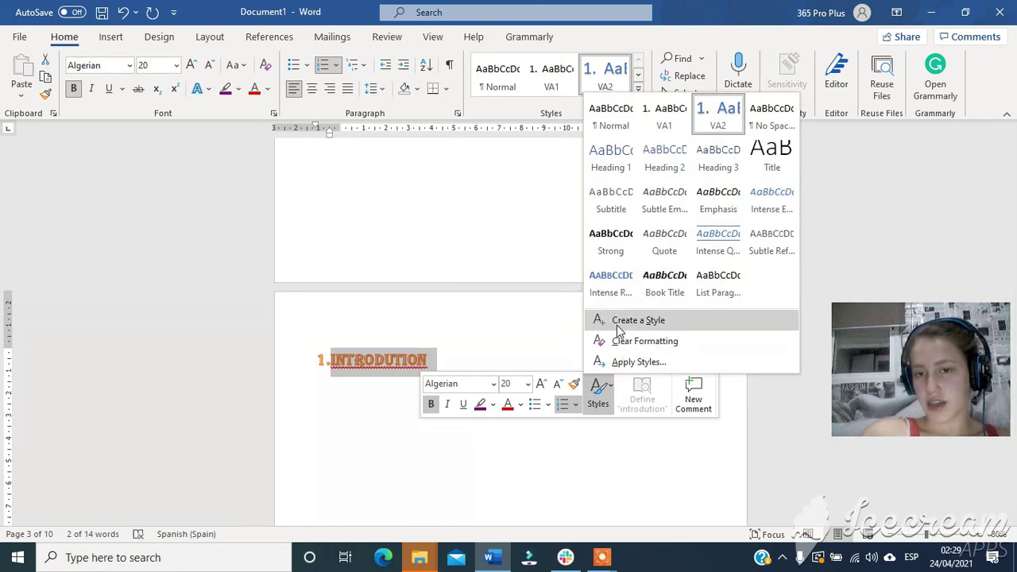
pyautogui.click(618, 321)
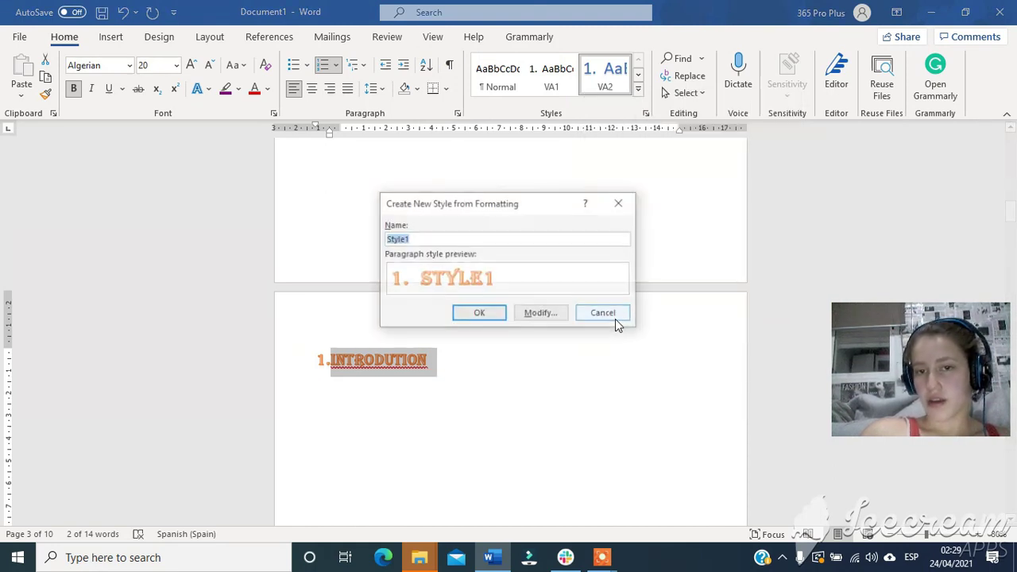
pyautogui.click(447, 238)
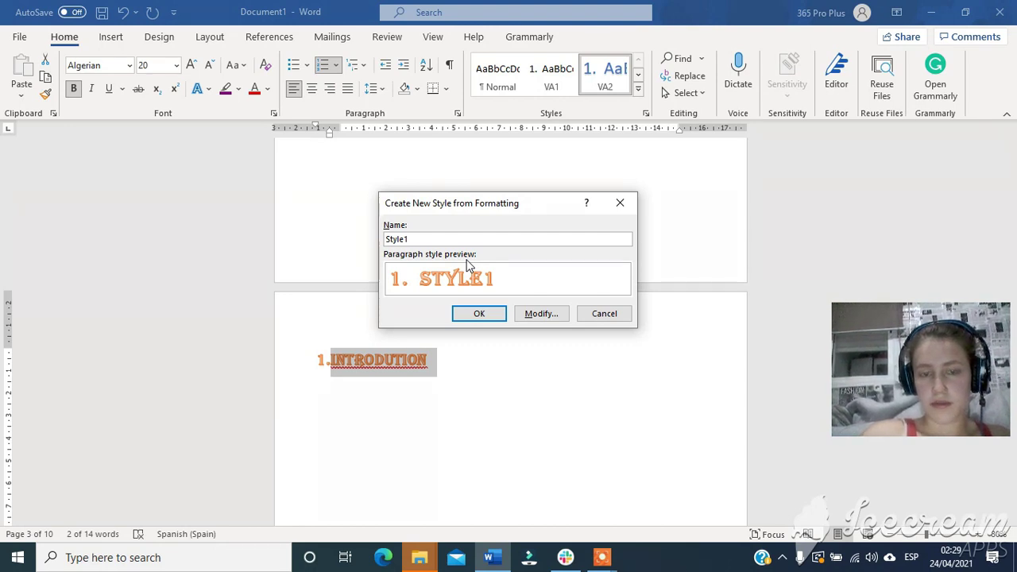
pyautogui.press('BackSpace')
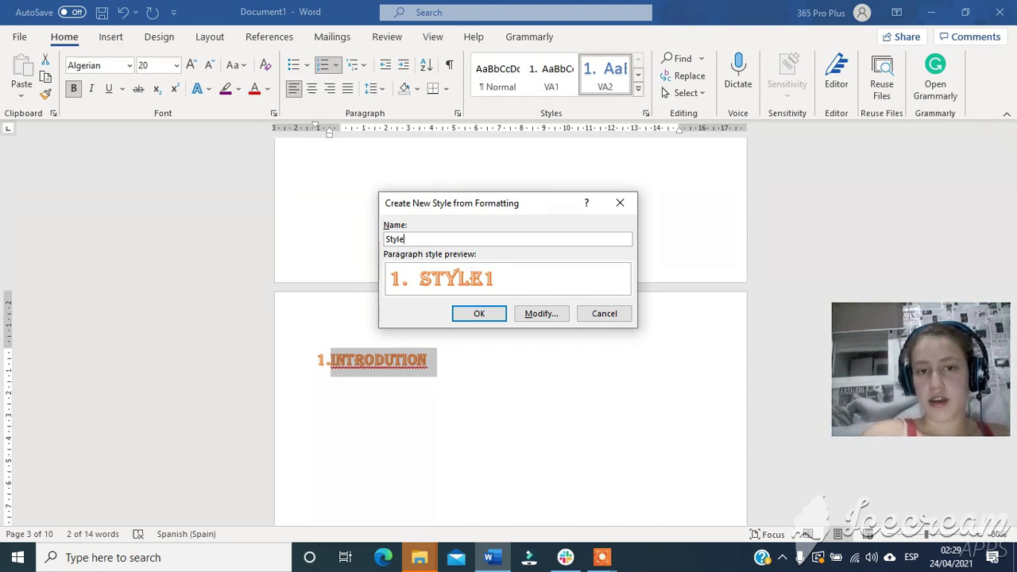
pyautogui.press('BackSpace')
pyautogui.press('BackSpace')
pyautogui.press('BackSpace')
pyautogui.press('BackSpace')
pyautogui.press('BackSpace')
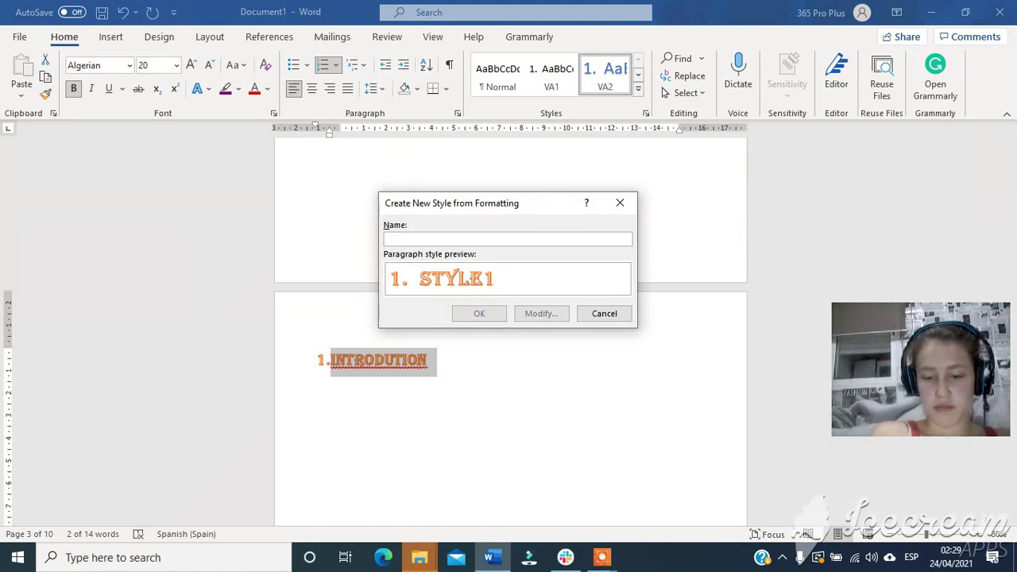
pyautogui.write('pi')
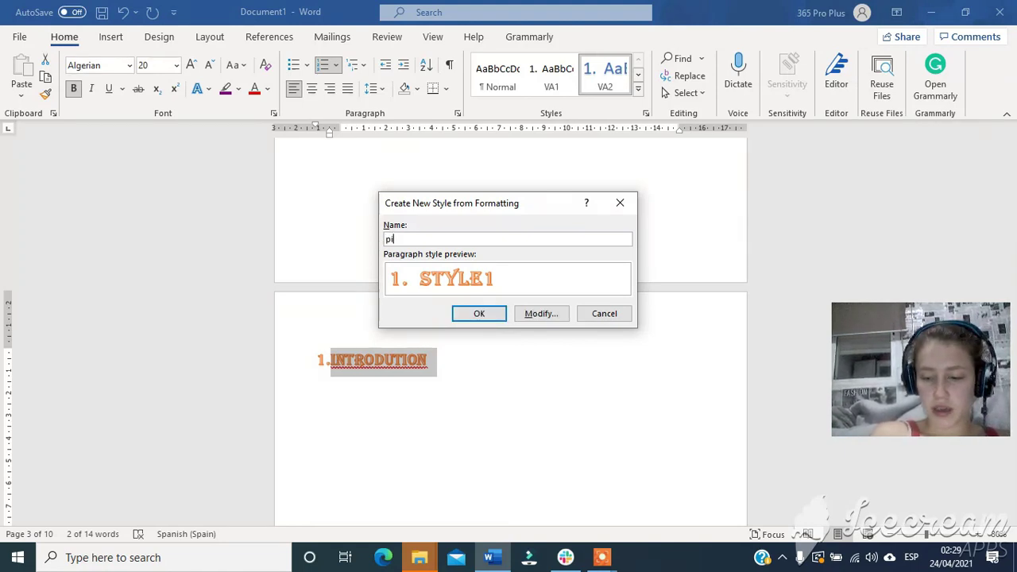
pyautogui.write('1')
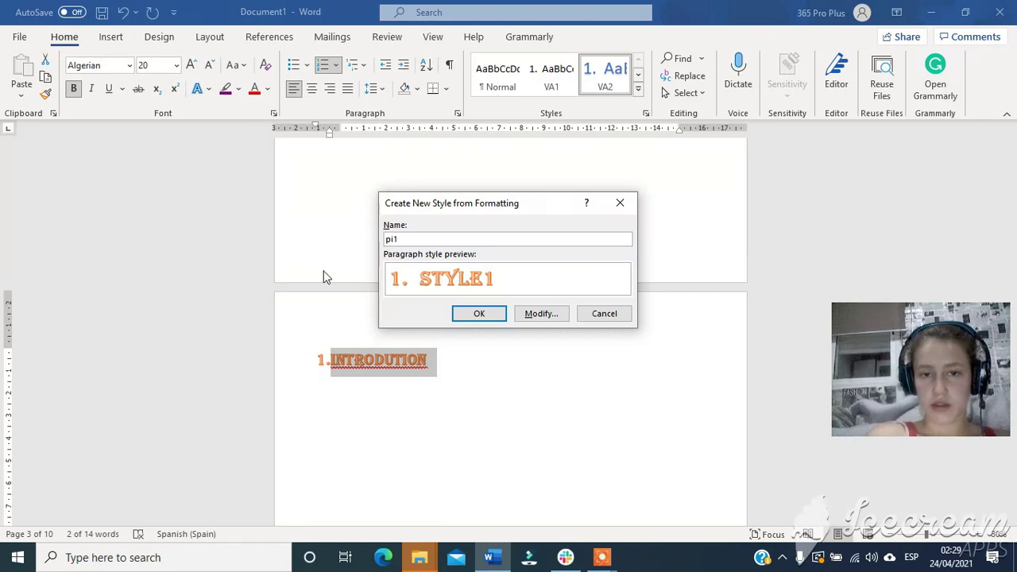
pyautogui.click(478, 315)
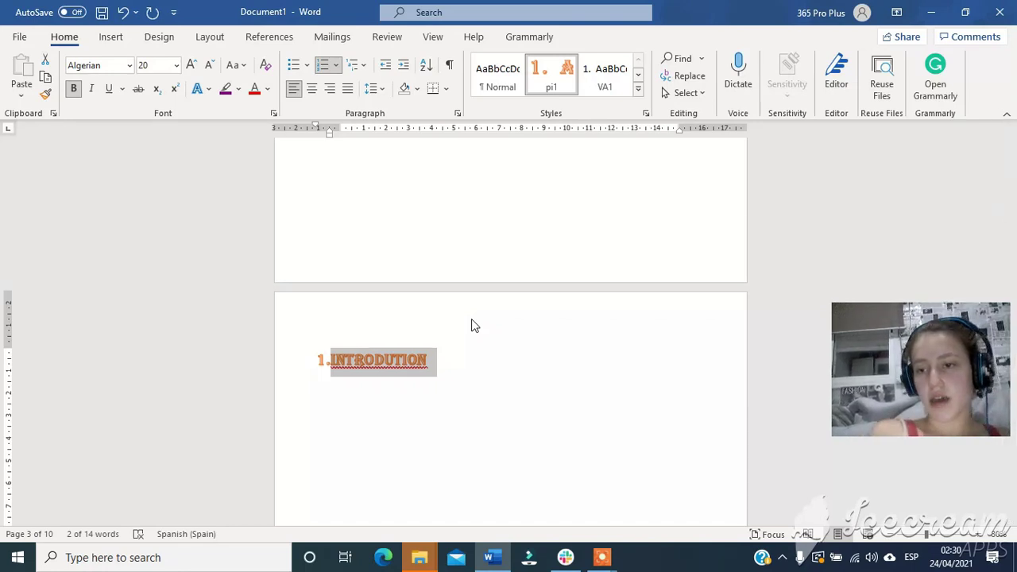
# - Apply the pi1 style to the development and examples headings
pyautogui.scroll(-5, 476, 326)
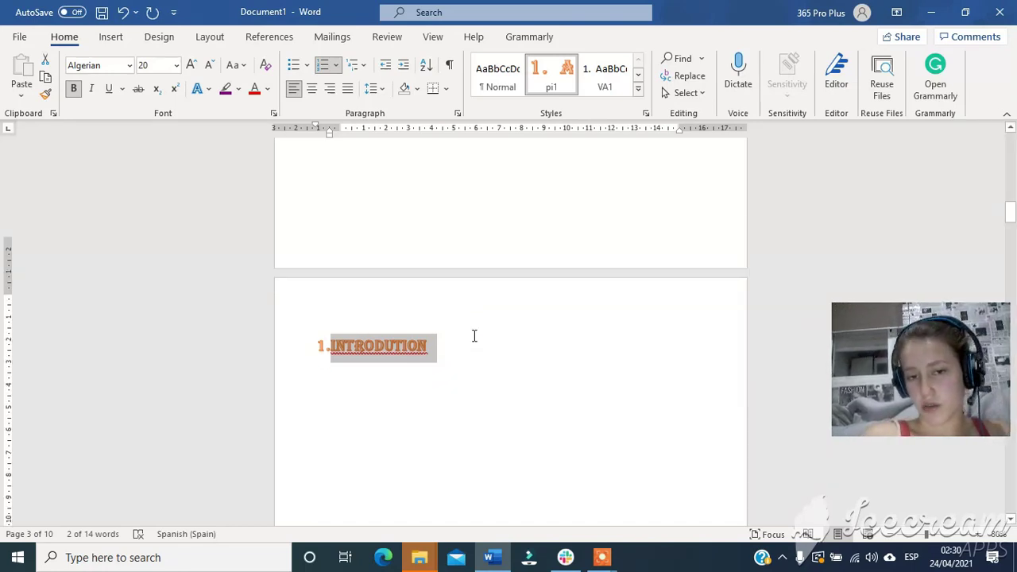
pyautogui.scroll(-5, 477, 328)
pyautogui.scroll(-5, 477, 328)
pyautogui.scroll(-5, 477, 327)
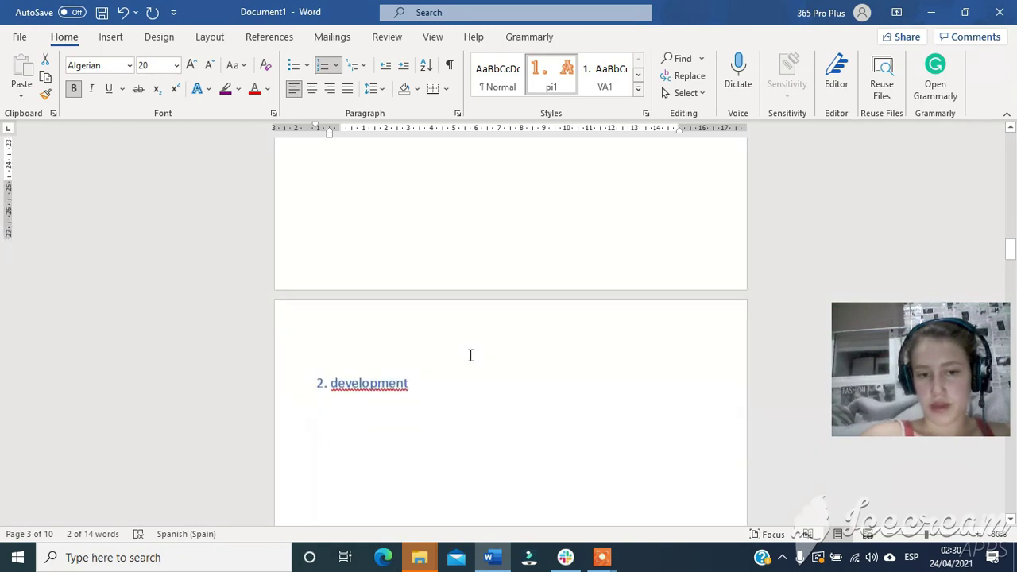
pyautogui.scroll(-2, 445, 328)
pyautogui.moveTo(423, 333); pyautogui.dragTo(320, 332)
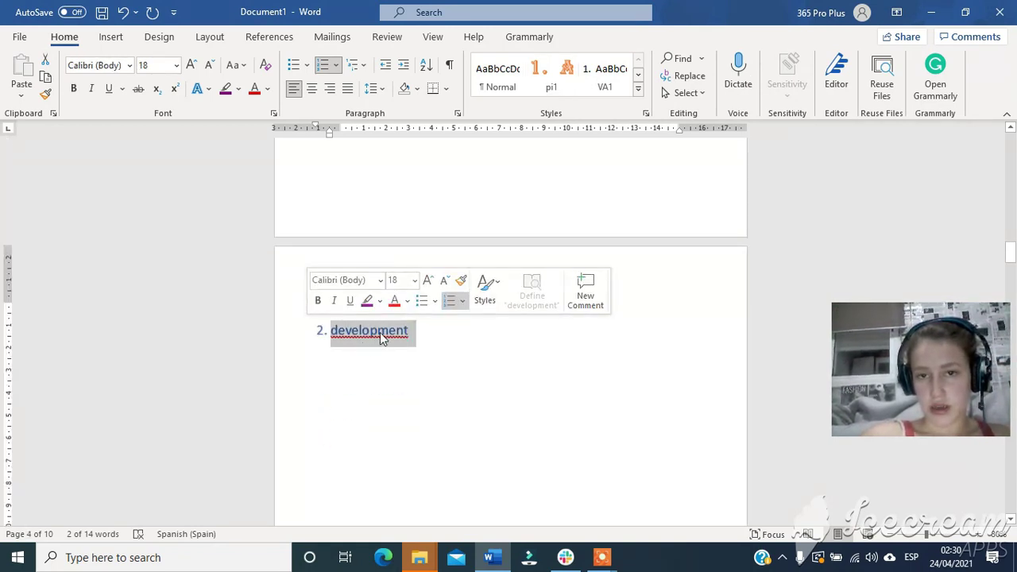
pyautogui.click(545, 69)
pyautogui.scroll(-3, 495, 190)
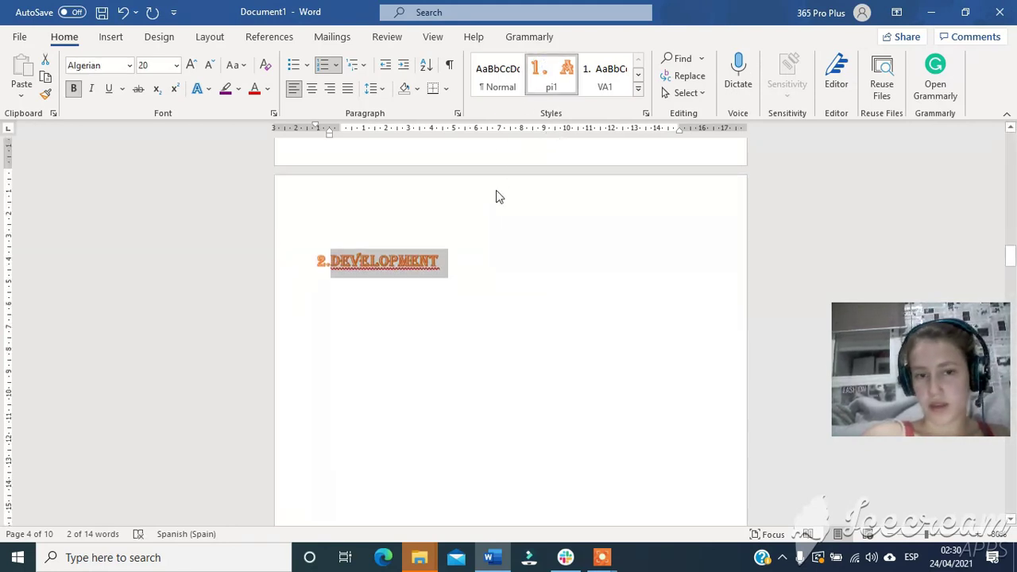
pyautogui.scroll(-3, 462, 281)
pyautogui.scroll(-3, 470, 300)
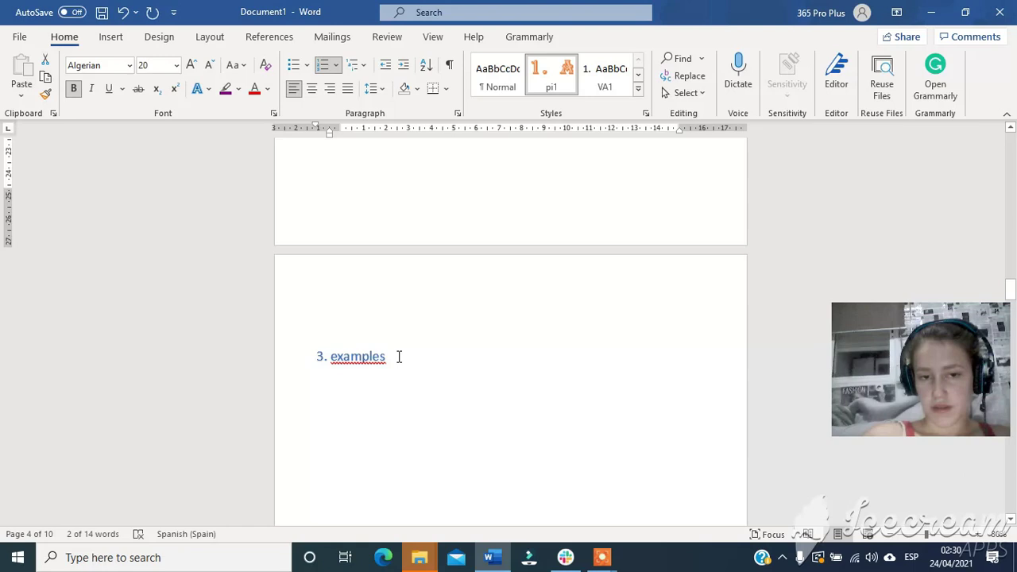
pyautogui.moveTo(395, 357); pyautogui.dragTo(292, 357)
pyautogui.click(540, 77)
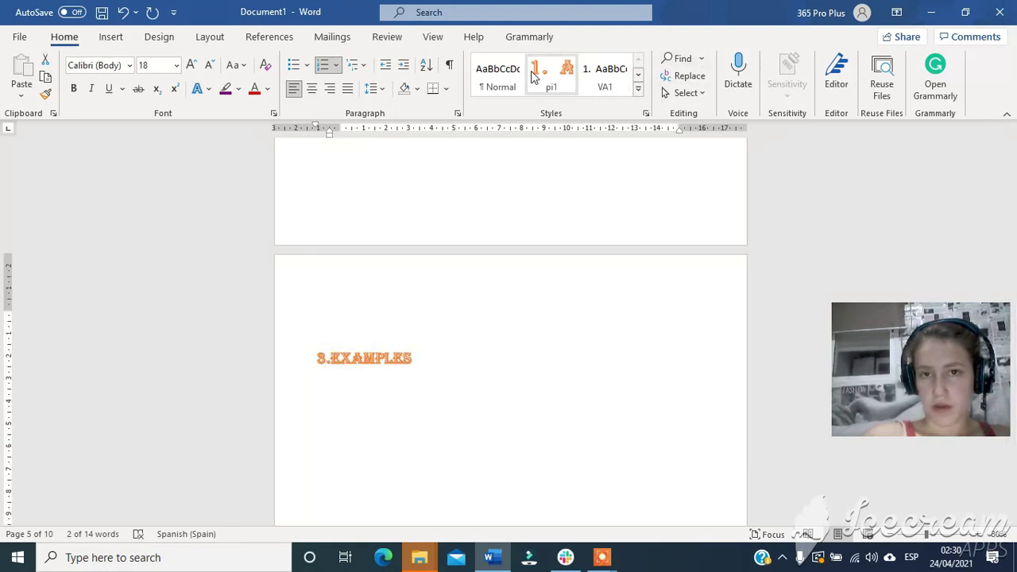
# - Apply pi1 to the summary heading and delete the stray empty numbered line
pyautogui.scroll(-2, 491, 270)
pyautogui.scroll(-3, 470, 325)
pyautogui.scroll(-3, 468, 338)
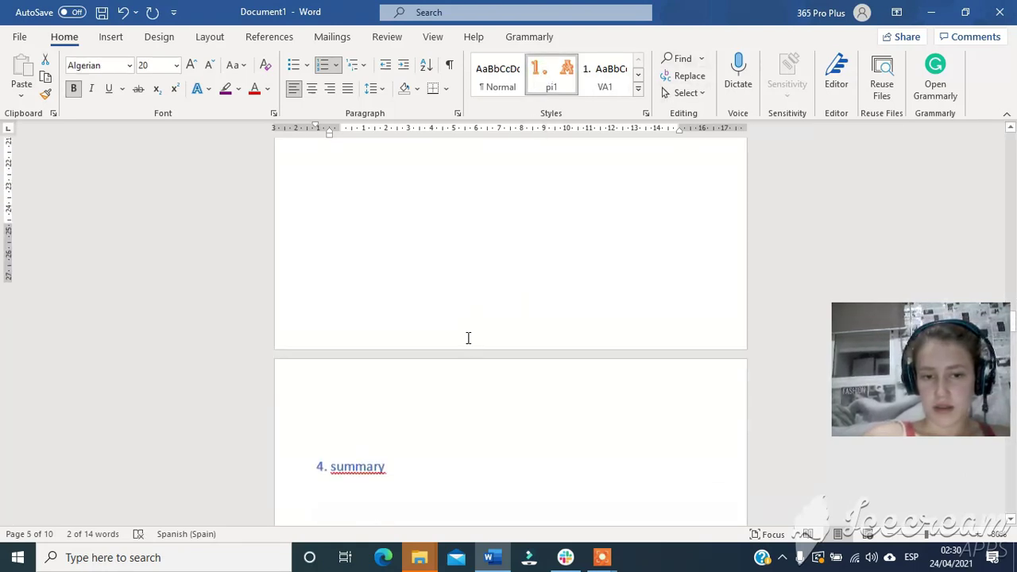
pyautogui.scroll(-1, 414, 369)
pyautogui.moveTo(414, 368); pyautogui.dragTo(299, 362)
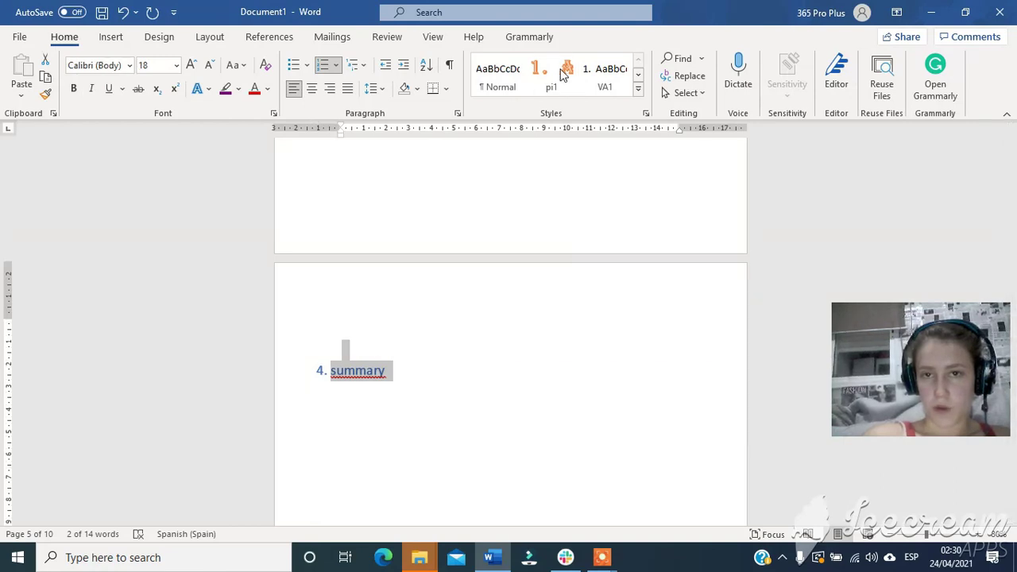
pyautogui.click(534, 89)
pyautogui.scroll(-3, 522, 199)
pyautogui.scroll(-1, 512, 201)
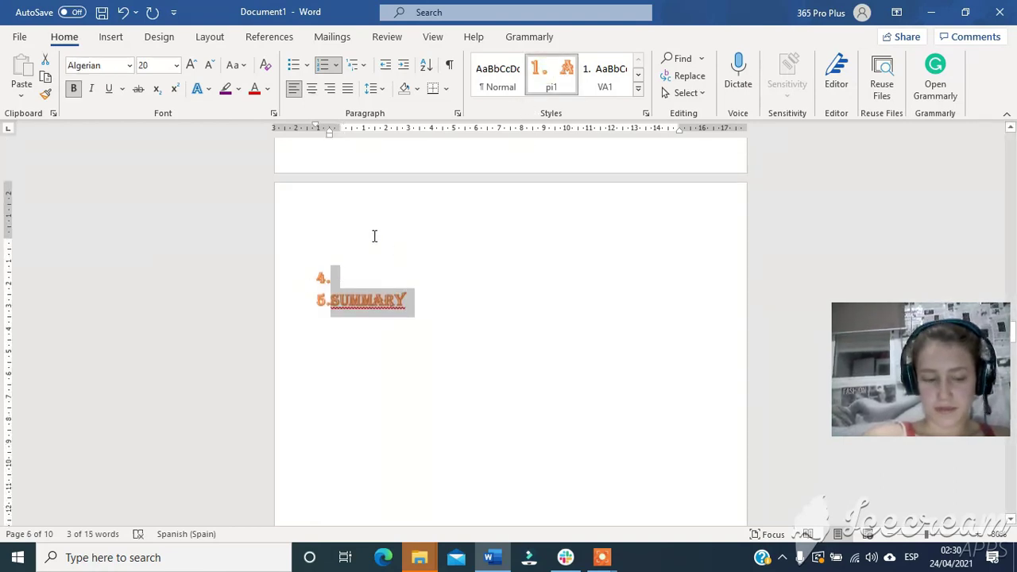
pyautogui.press('Delete')
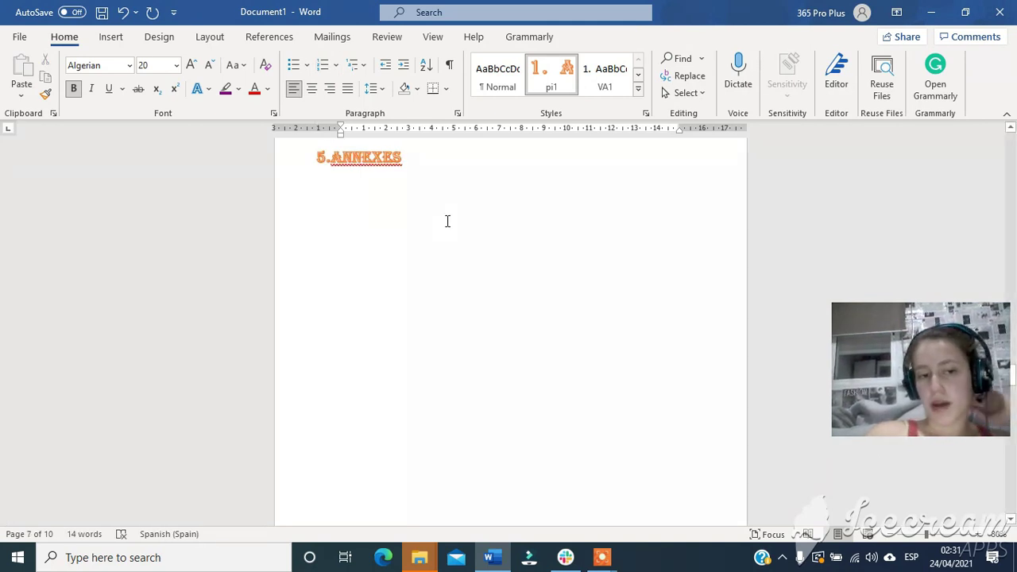
pyautogui.scroll(3, 427, 231)
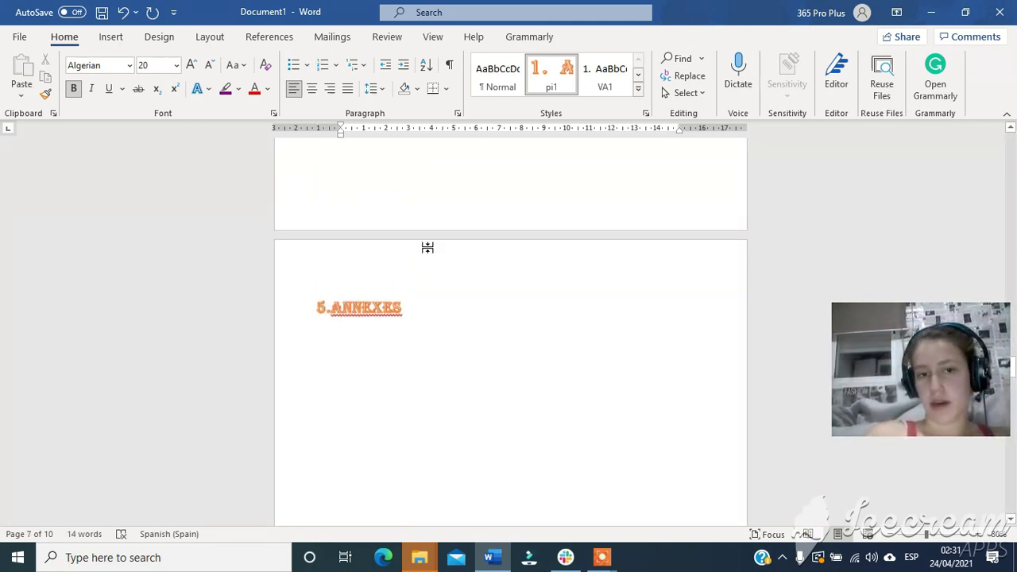
pyautogui.scroll(3, 453, 246)
pyautogui.scroll(2, 477, 253)
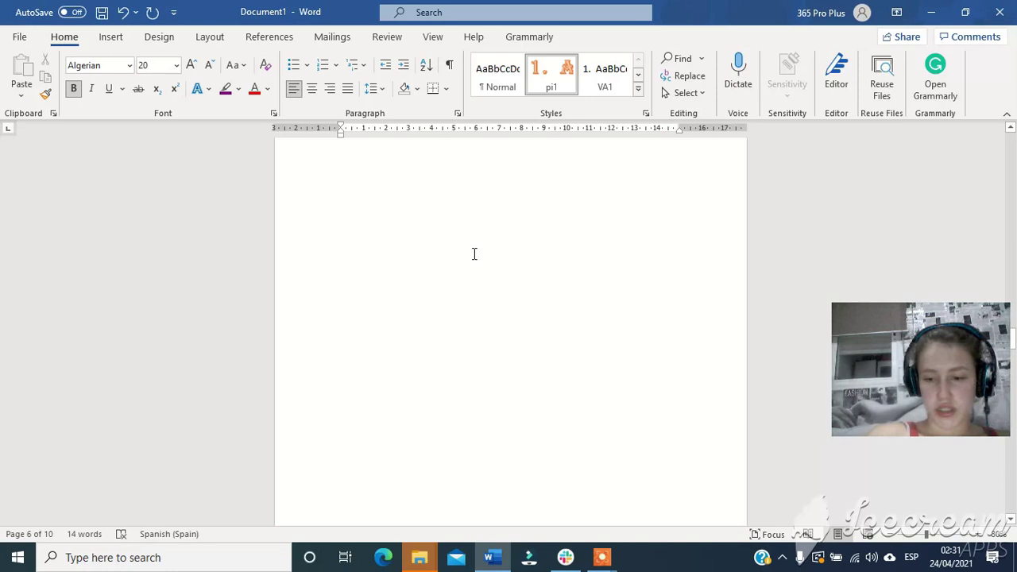
# - Return to page two, add a blank line under 'Index', and show the References tools
pyautogui.hotkey('ctrl', 'Home')
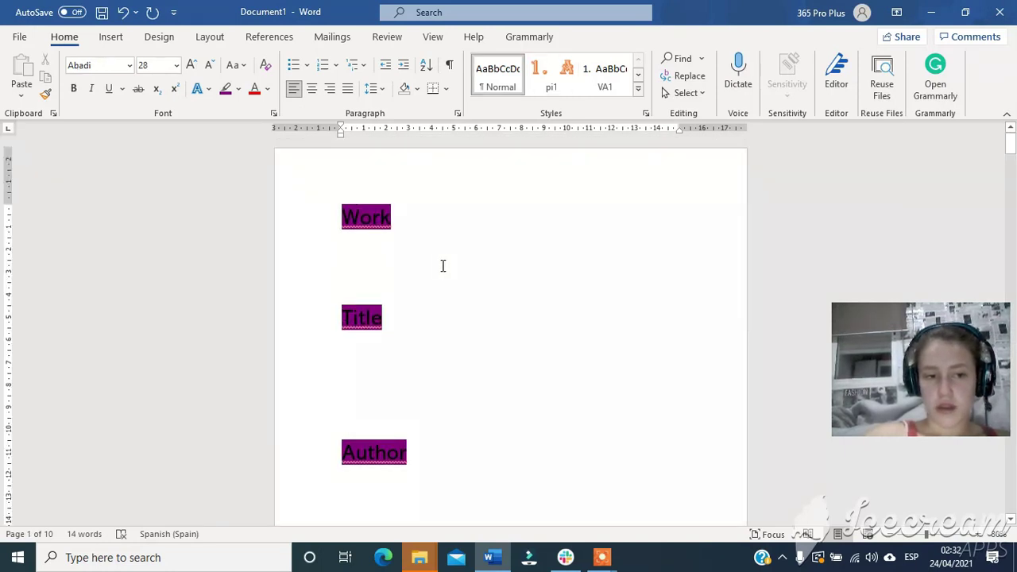
pyautogui.scroll(-2, 443, 265)
pyautogui.scroll(-4, 445, 300)
pyautogui.scroll(-4, 490, 348)
pyautogui.scroll(-3, 496, 329)
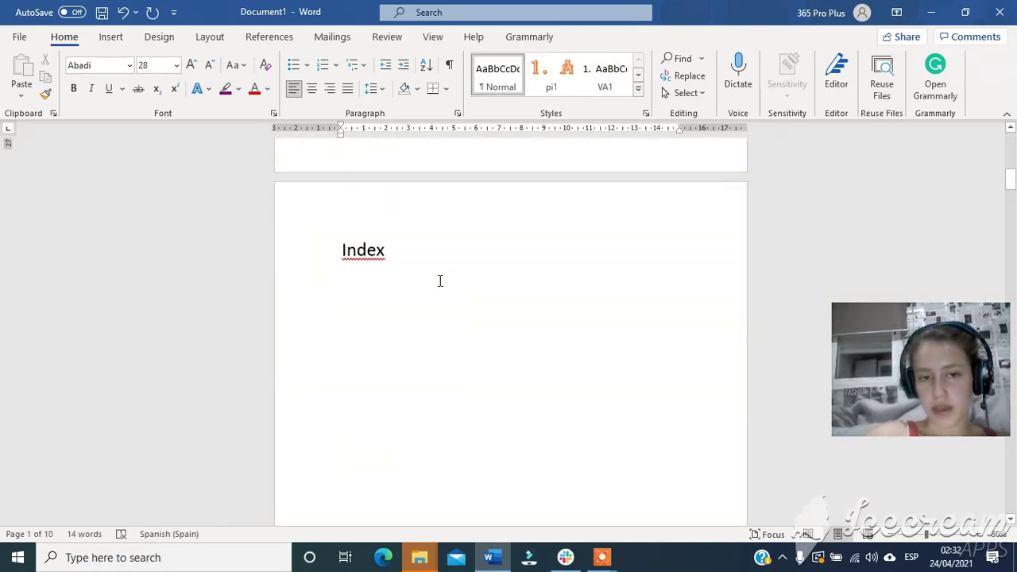
pyautogui.scroll(-1, 440, 281)
pyautogui.click(406, 227)
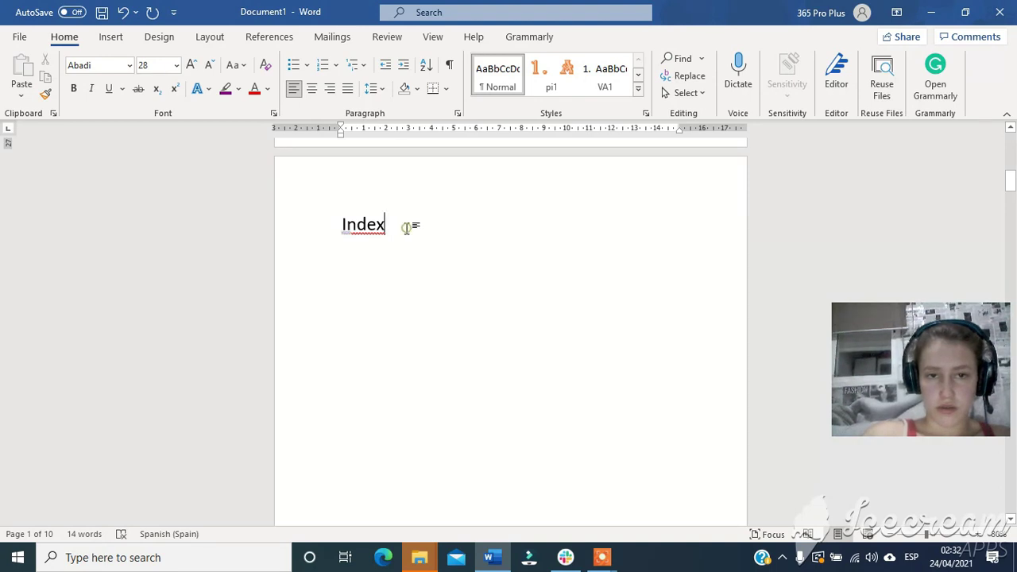
pyautogui.press('Return')
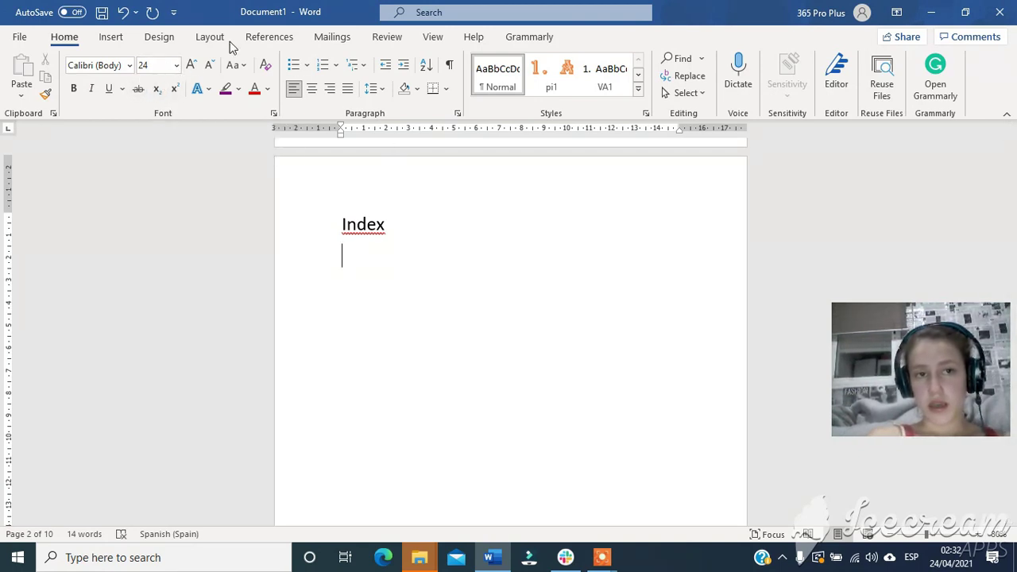
pyautogui.click(270, 38)
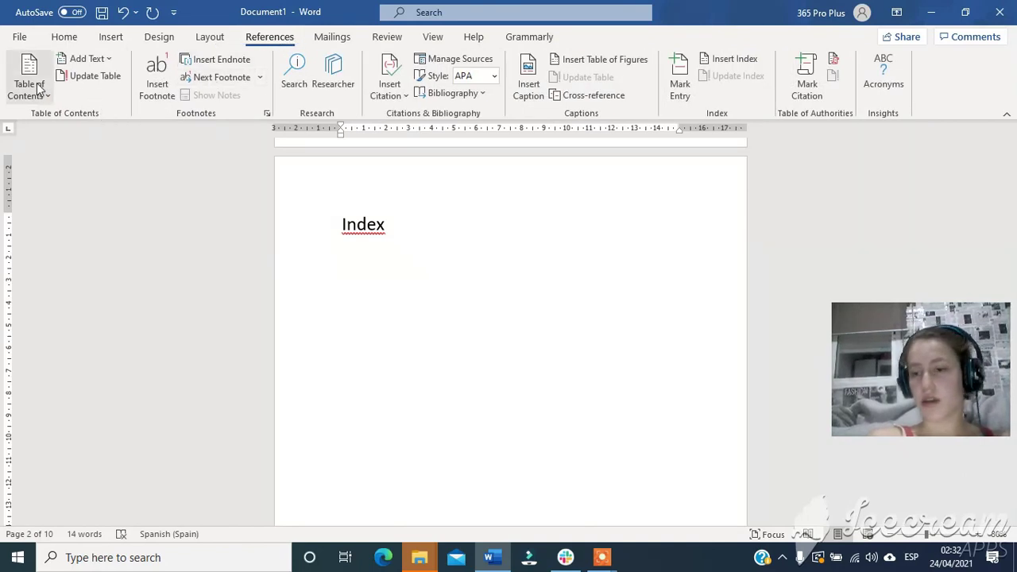
# - Open the Custom Table of Contents dialog with 'Use hyperlinks instead of page numbers' unchecked
pyautogui.click(29, 80)
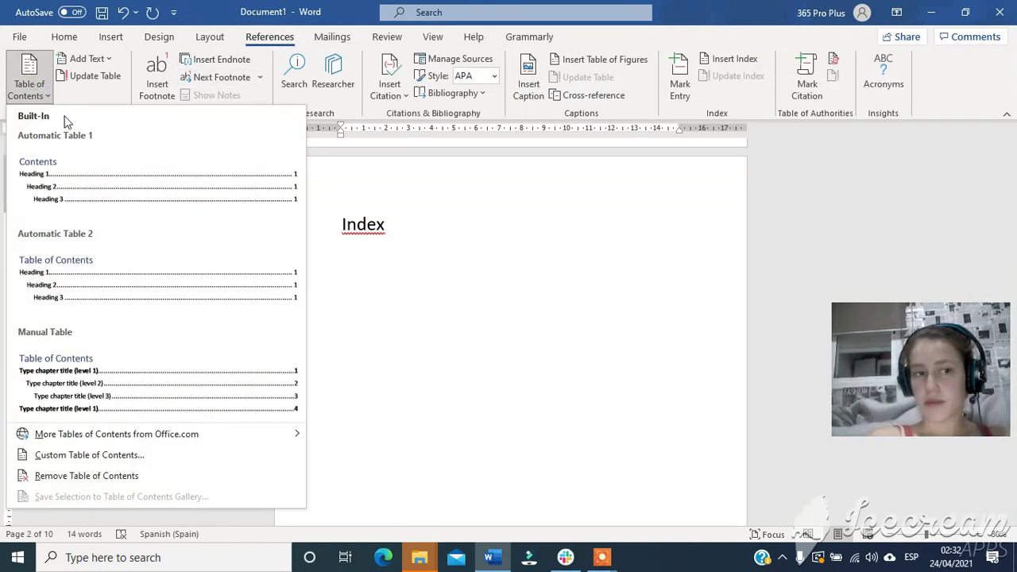
pyautogui.click(63, 458)
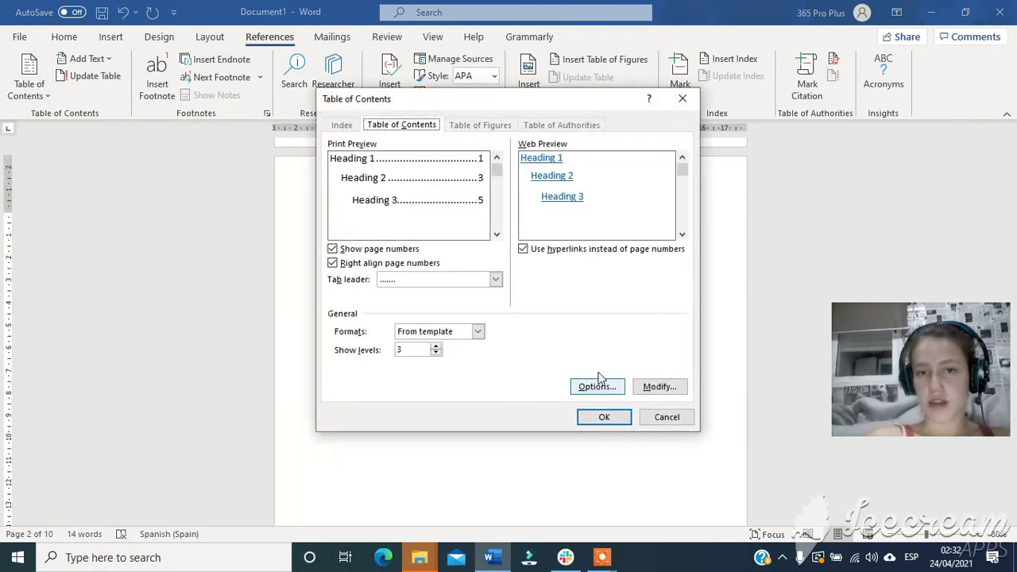
pyautogui.click(523, 248)
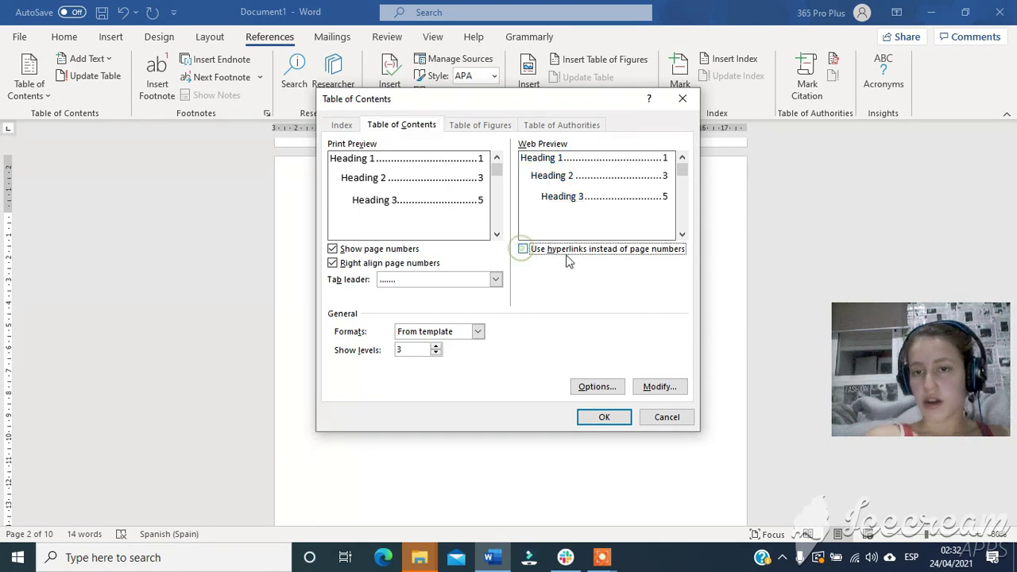
# - In the TOC options, clear the Heading levels and assign pi1 to TOC level 1
pyautogui.click(597, 386)
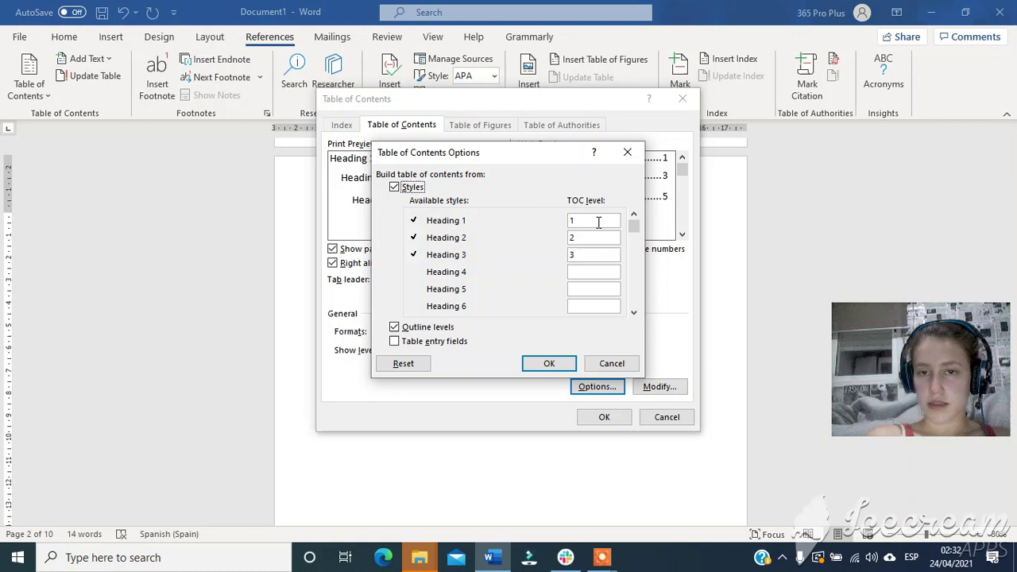
pyautogui.press('BackSpace')
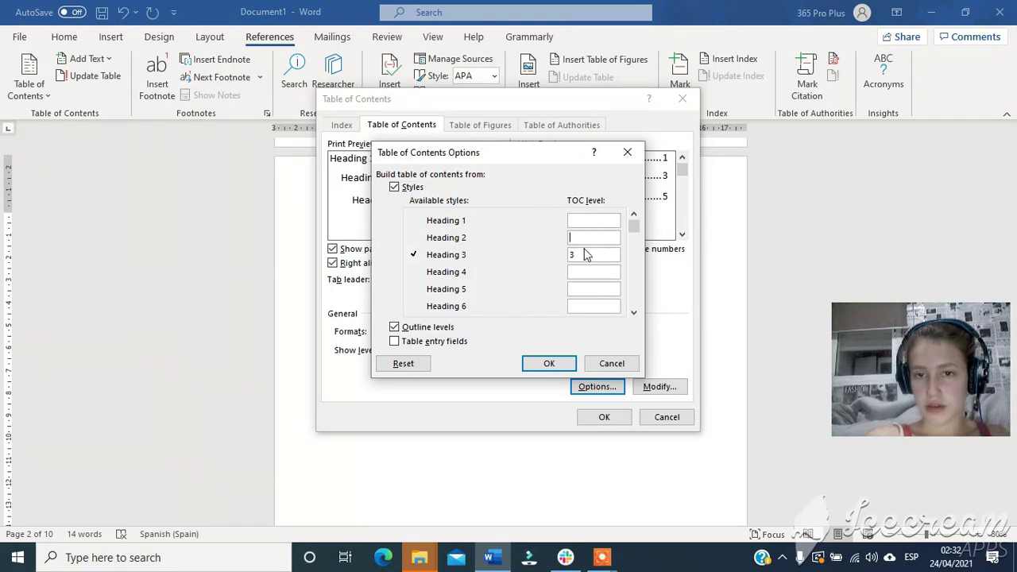
pyautogui.moveTo(634, 225); pyautogui.dragTo(634, 315)
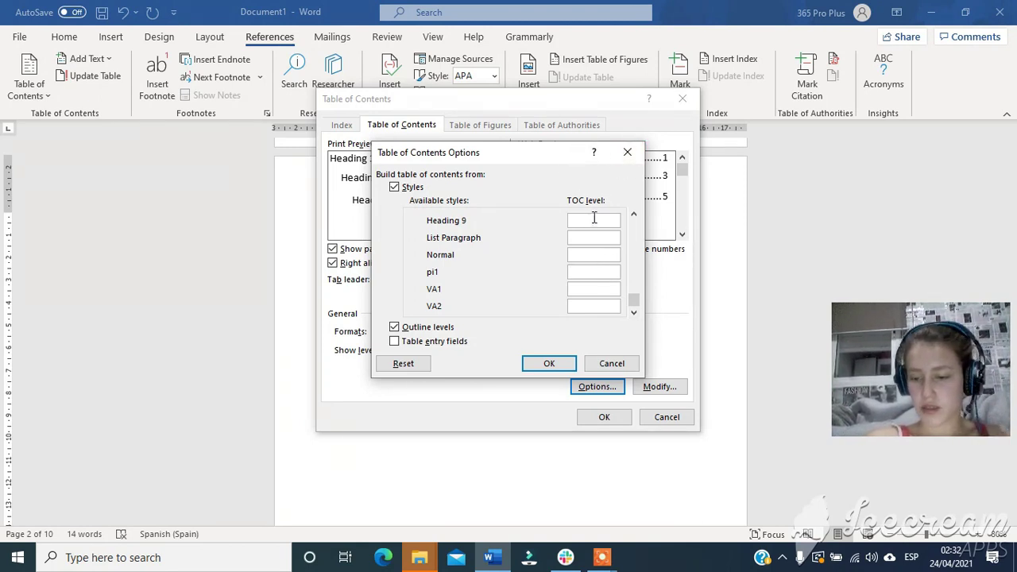
pyautogui.write('1')
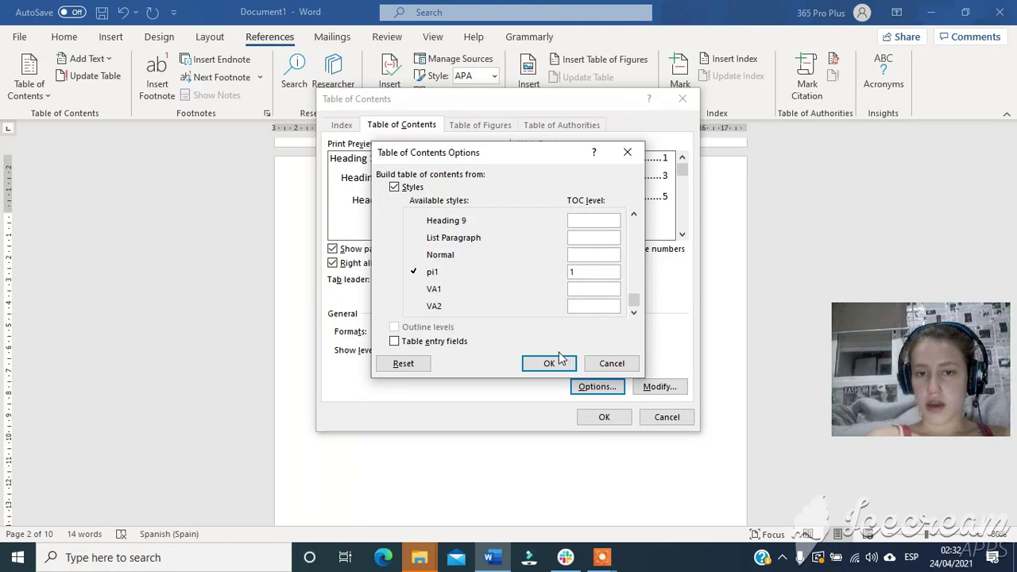
pyautogui.click(560, 360)
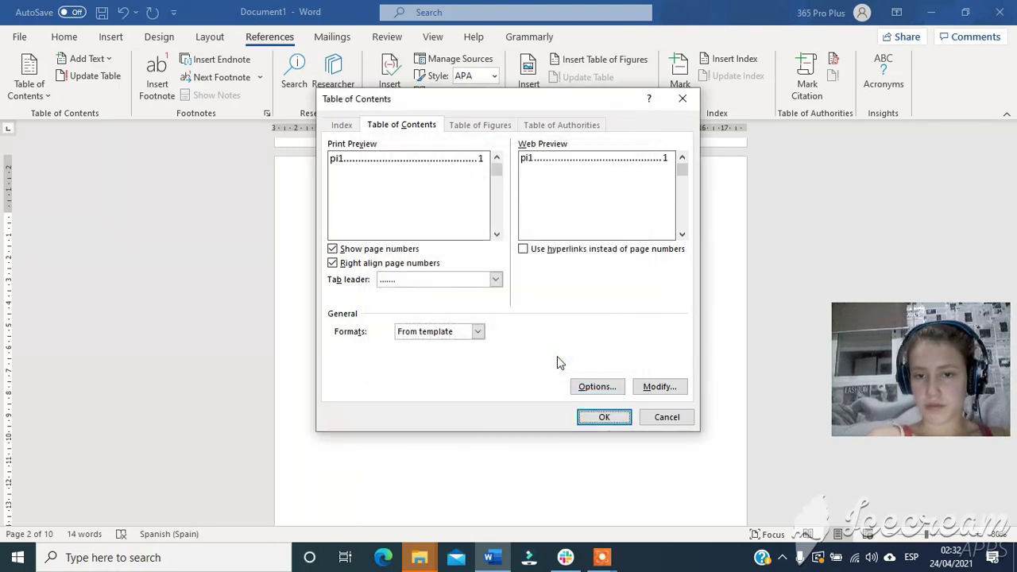
# - Insert the table of contents, confirming replacement of the existing one
pyautogui.click(606, 417)
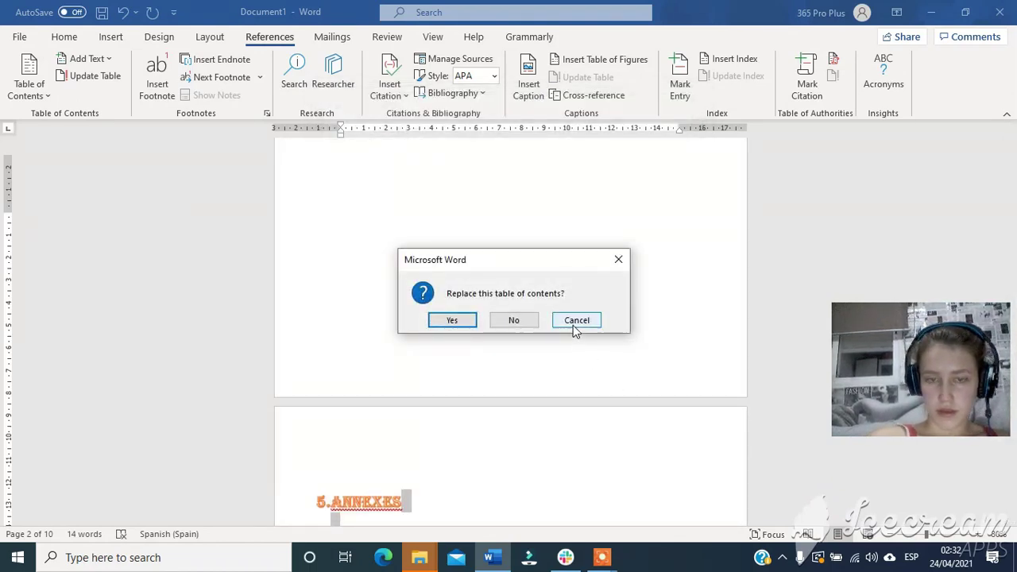
pyautogui.press('Return')
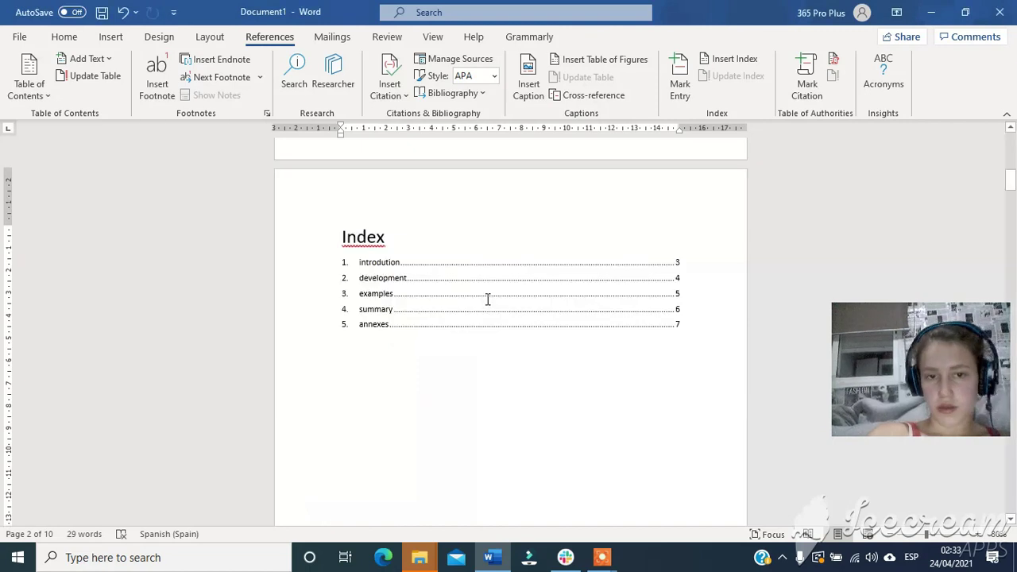